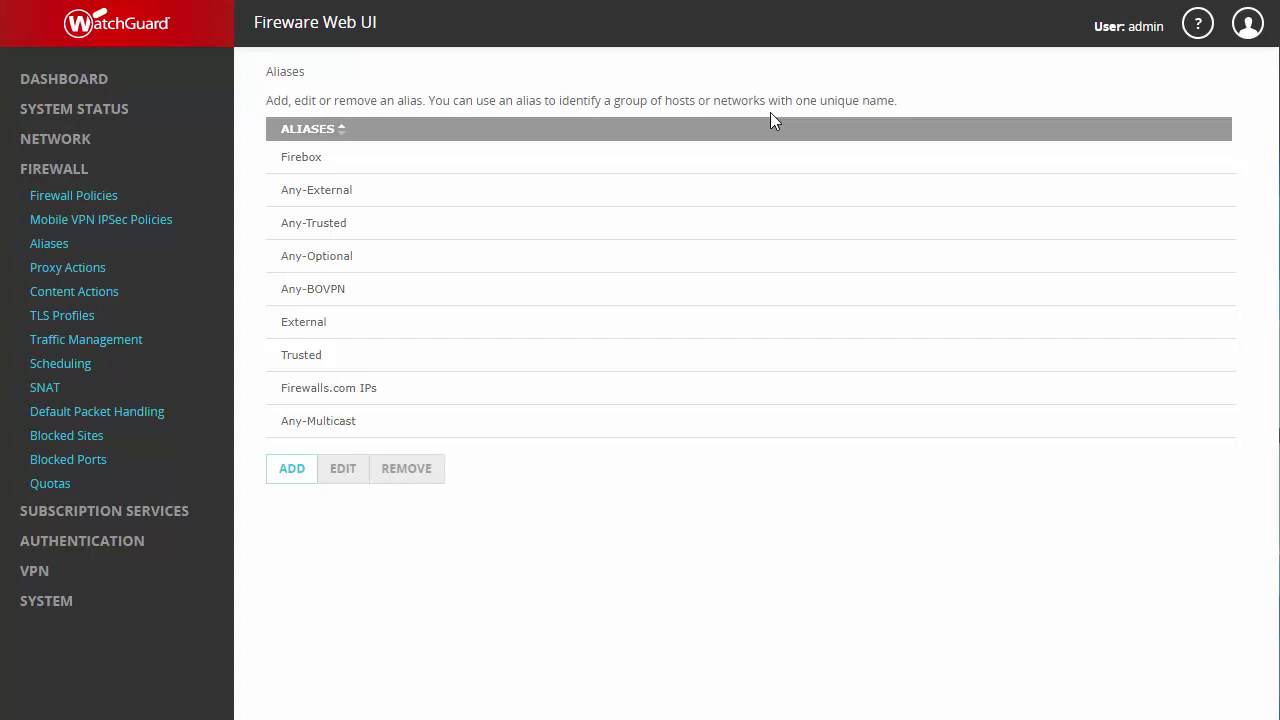
- Enter 'DMZ Access' as the new alias name
click(291, 489)
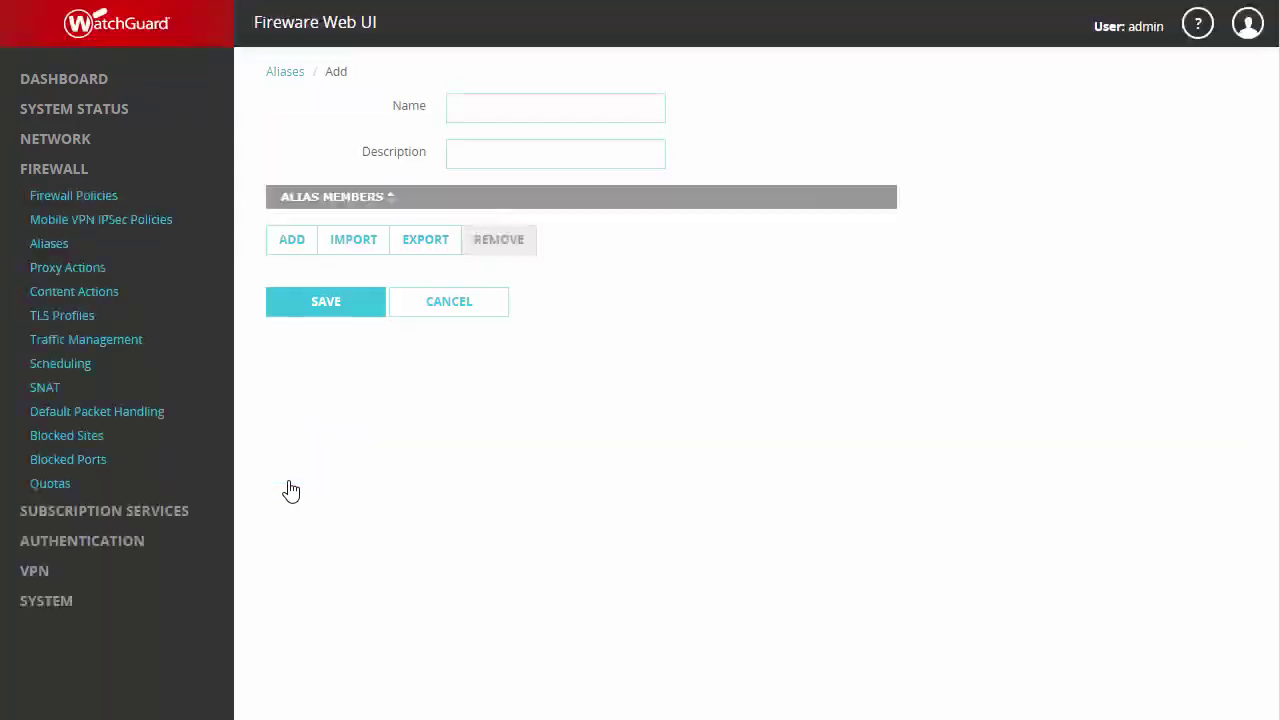
click(513, 120)
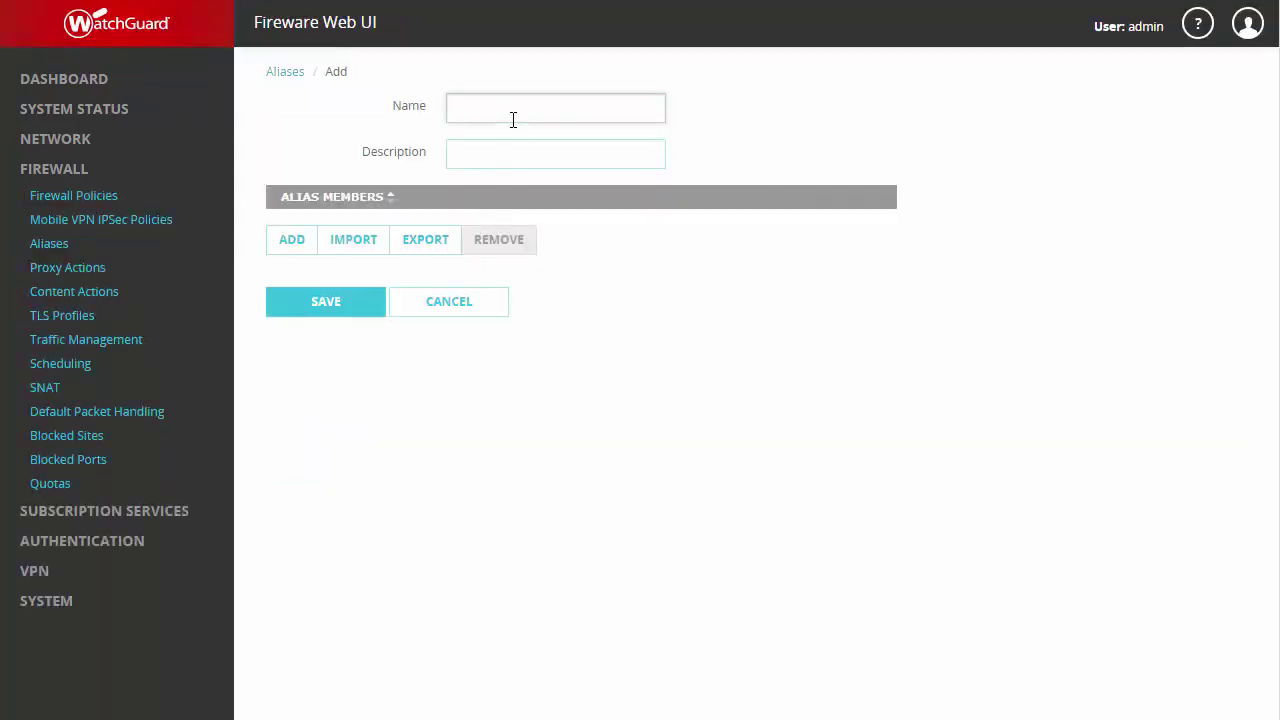
text(DMZ Access)
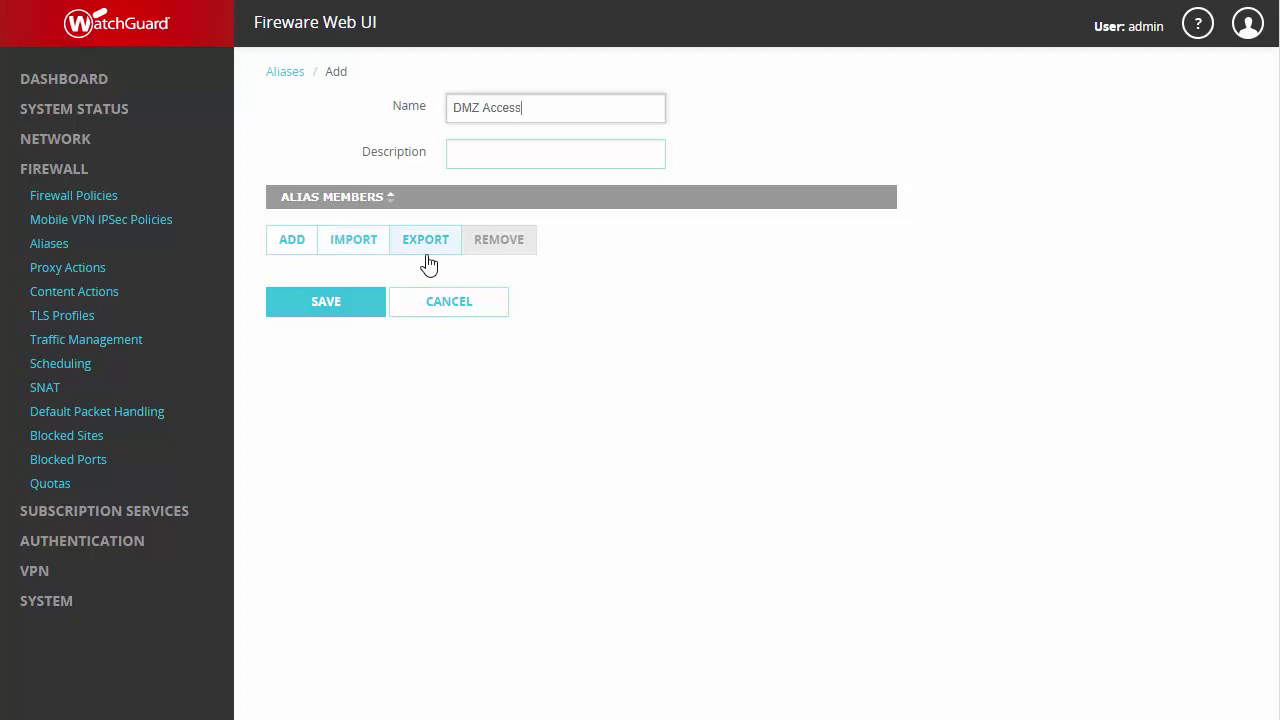
- Add a Wildcard IPv4 member 10.10.0.2 with netmask 255.255.252.255, checking the calculated matches
click(305, 258)
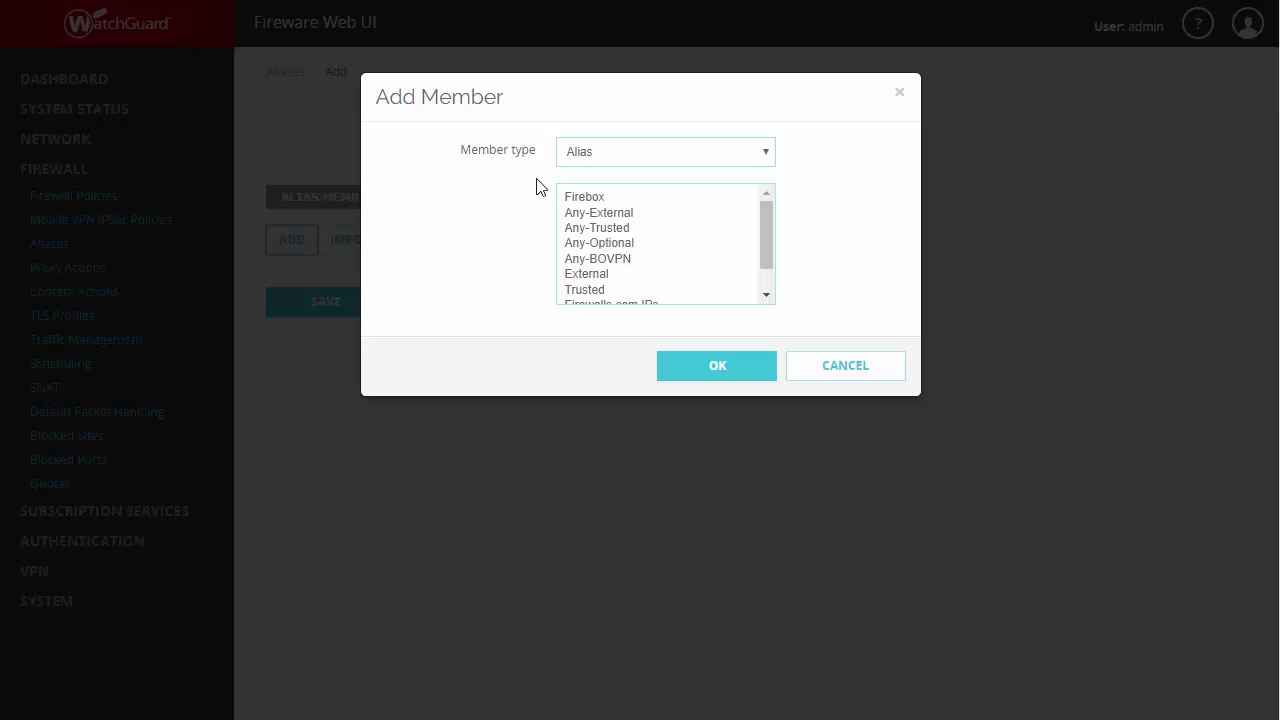
click(765, 166)
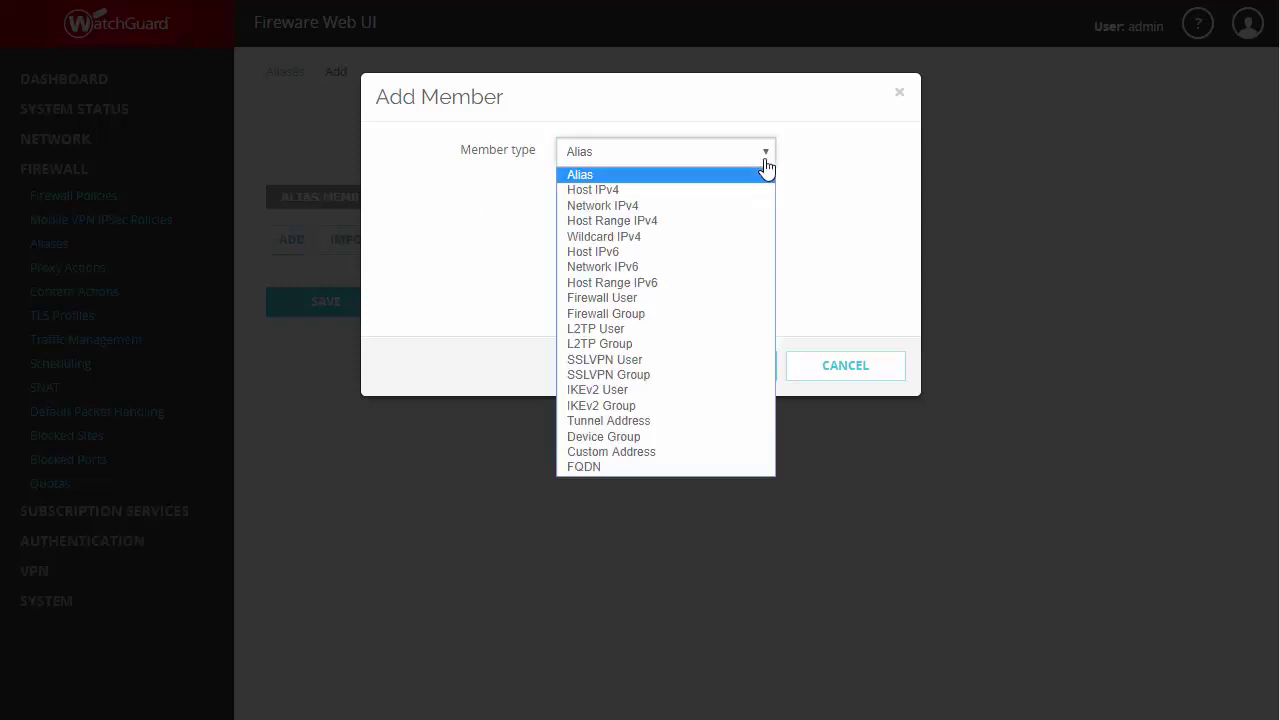
click(727, 237)
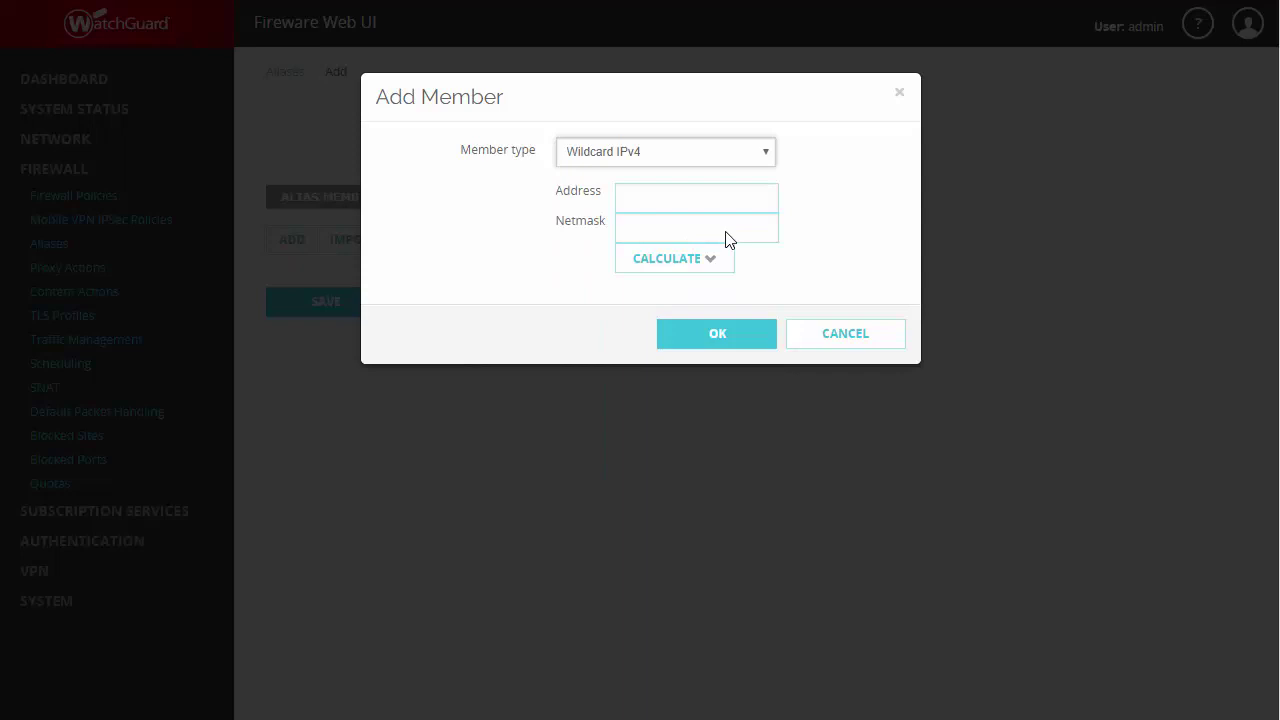
click(667, 198)
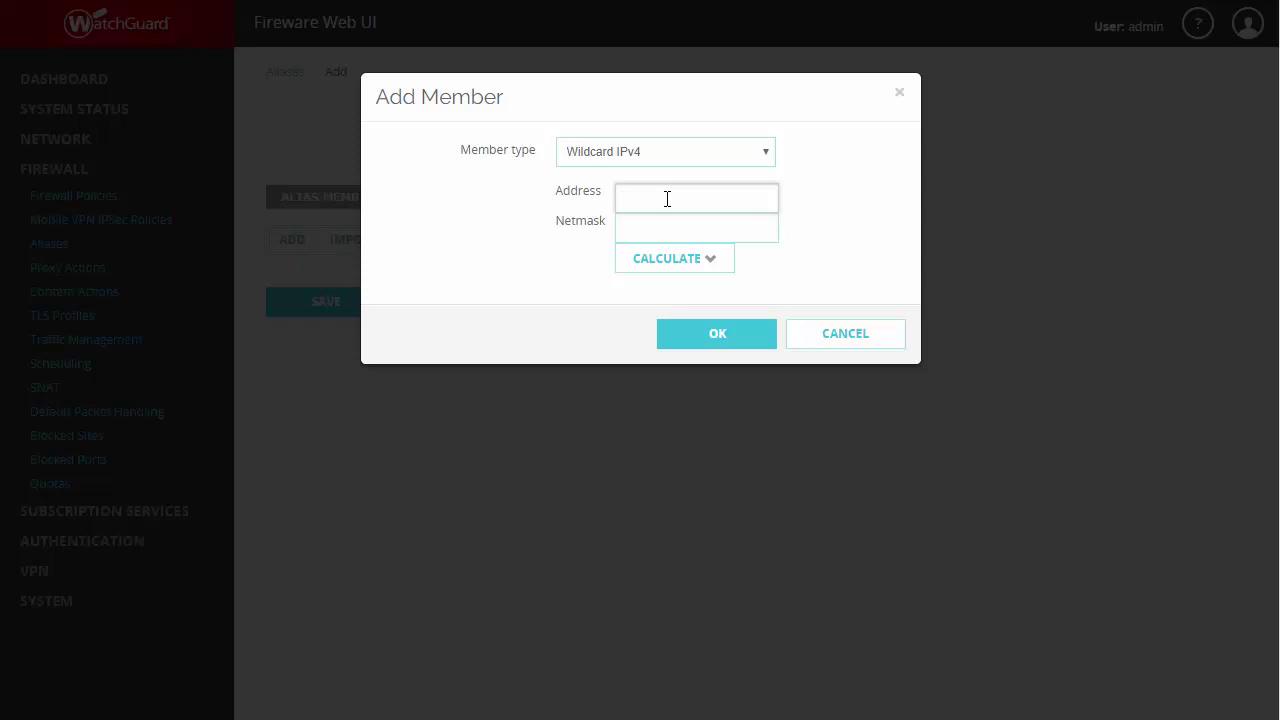
text(10.10.0)
text(.2)
click(619, 228)
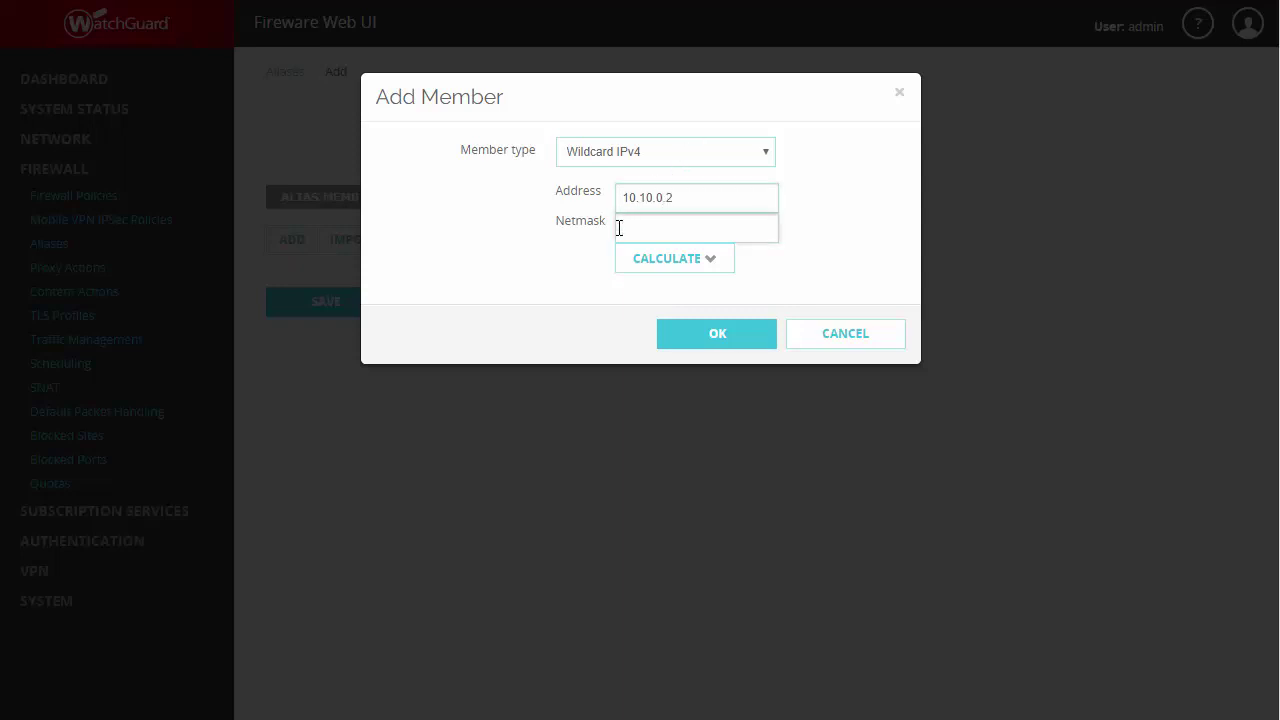
text(255.255.252.255)
click(644, 260)
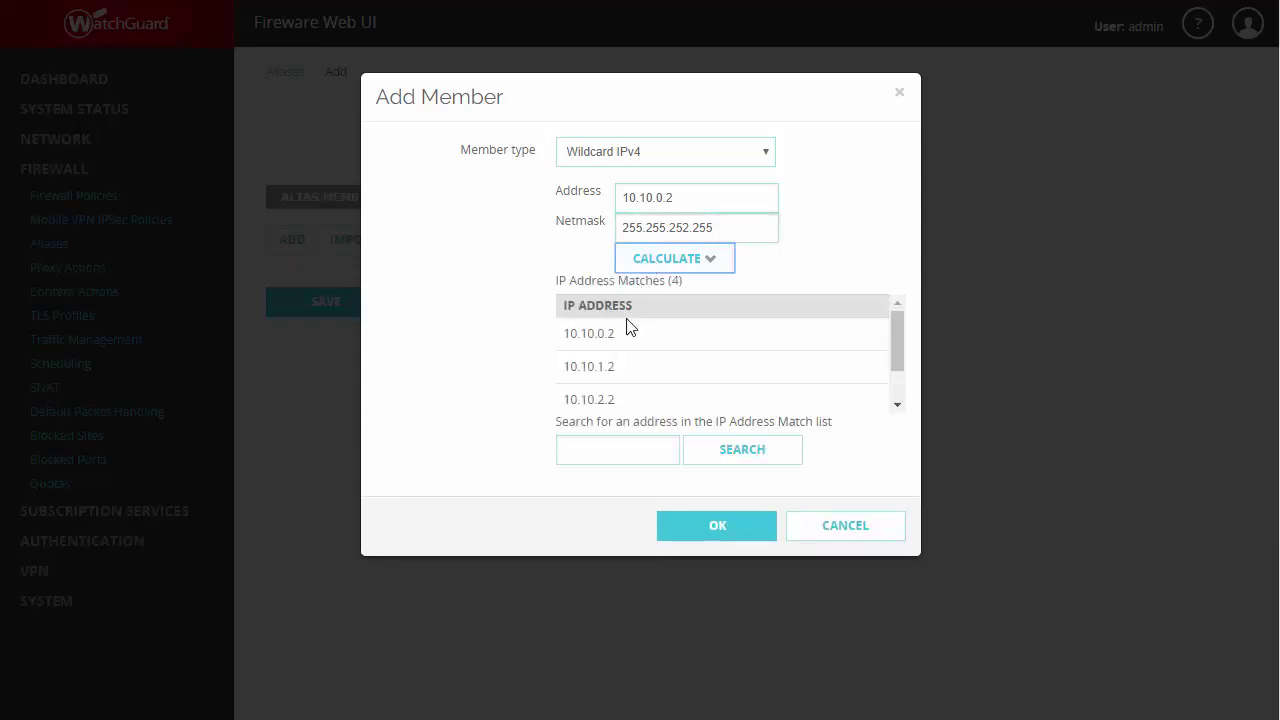
scroll(632, 328, down, 2)
scroll(655, 354, up, 2)
click(713, 531)
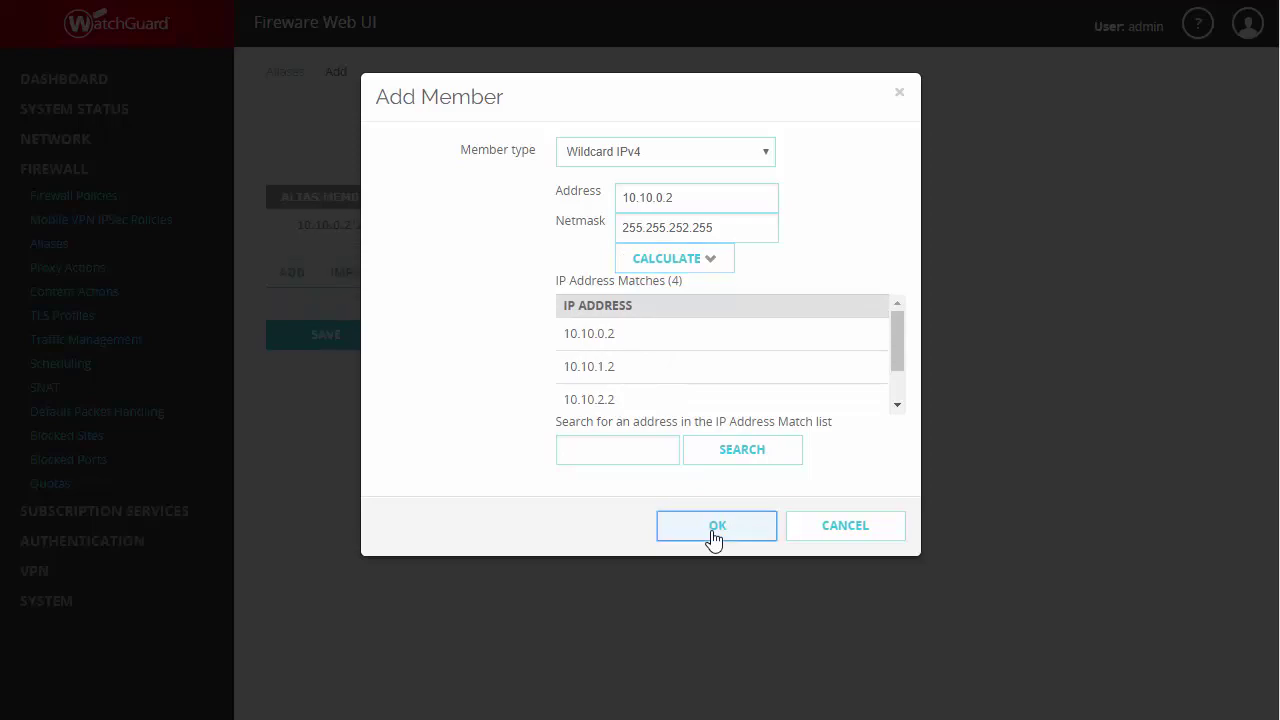
- Add the Firebox-DB firewall user as a Firewall User member of the alias
click(296, 284)
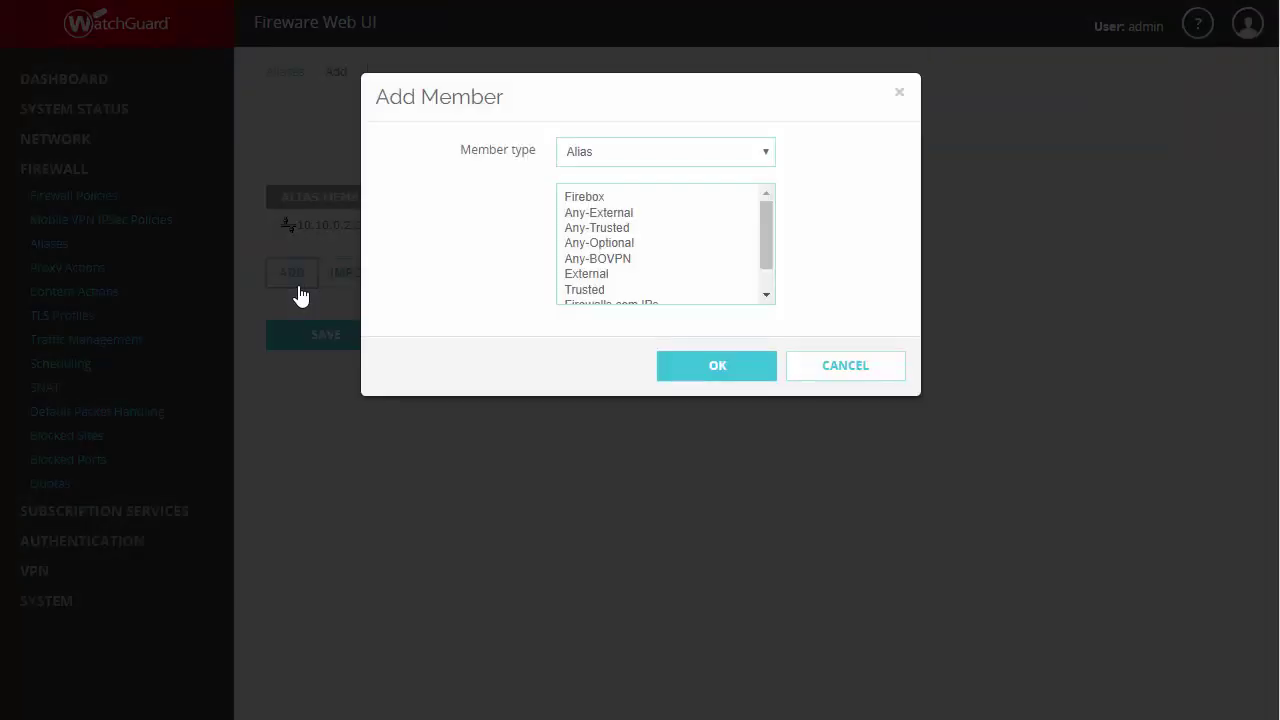
click(770, 155)
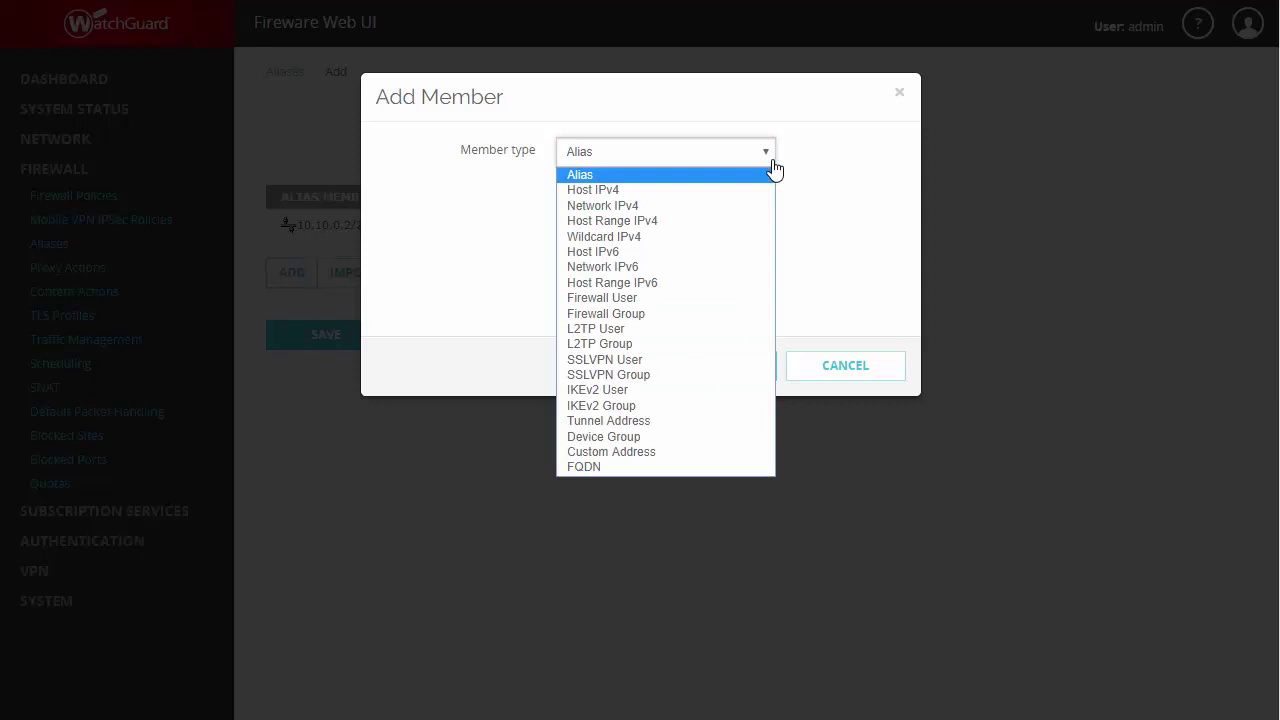
click(690, 299)
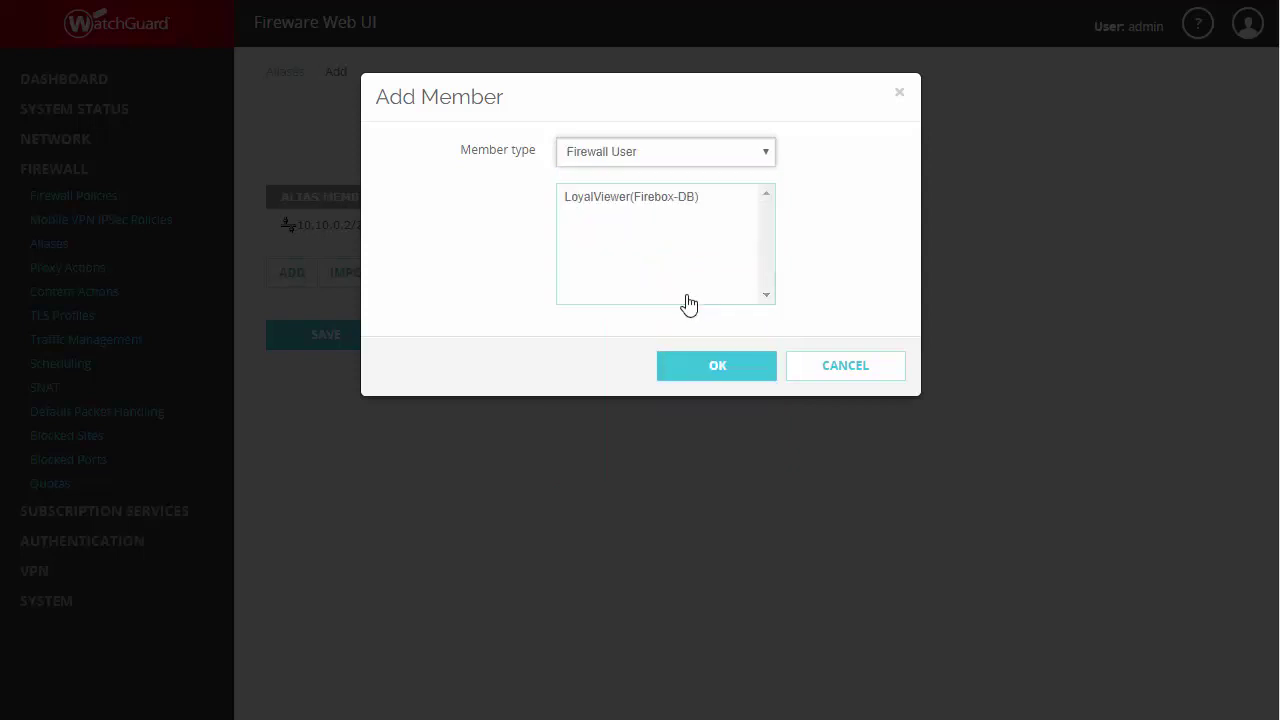
click(684, 210)
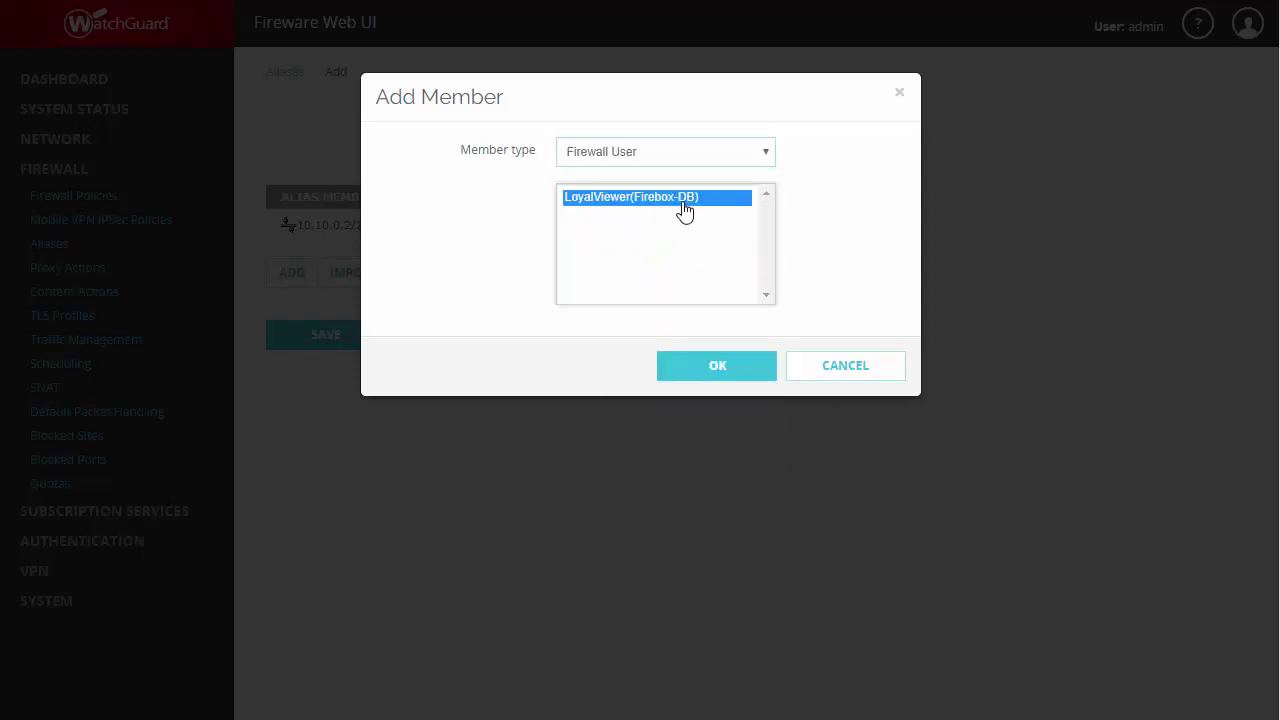
click(677, 366)
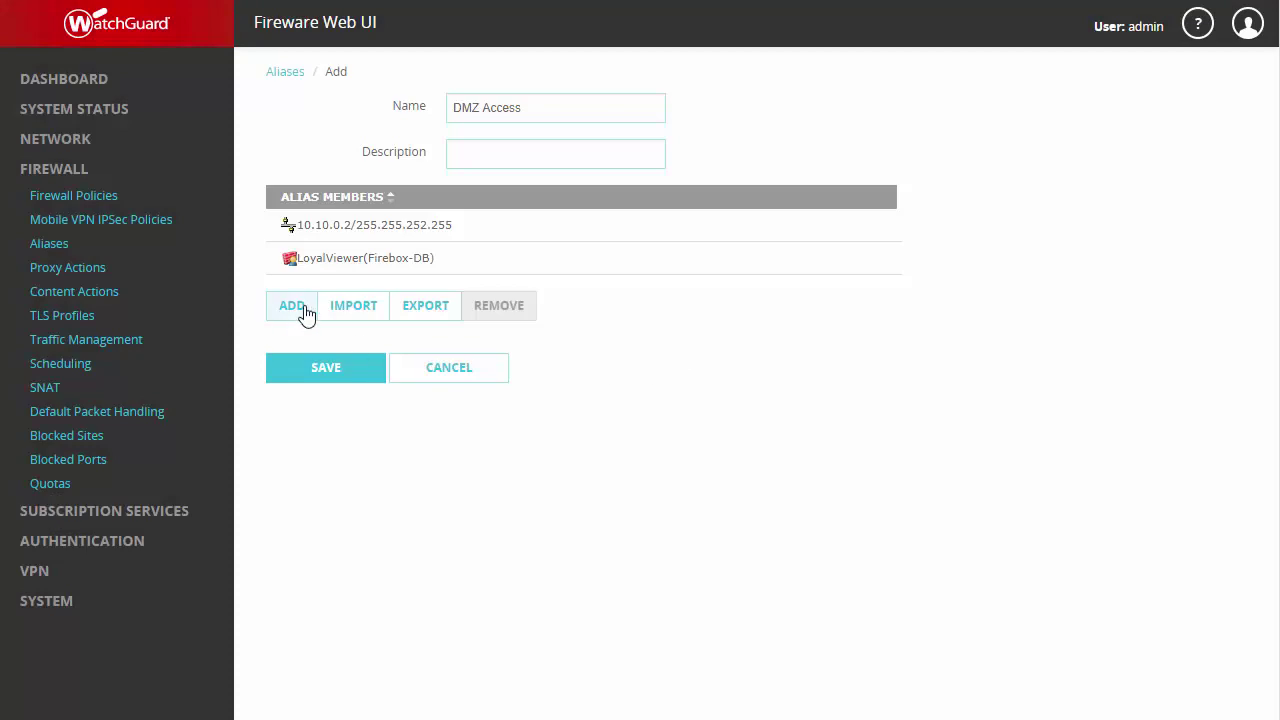
- Add an FQDN member for a host name in the firewalls.local domain
click(305, 308)
click(769, 160)
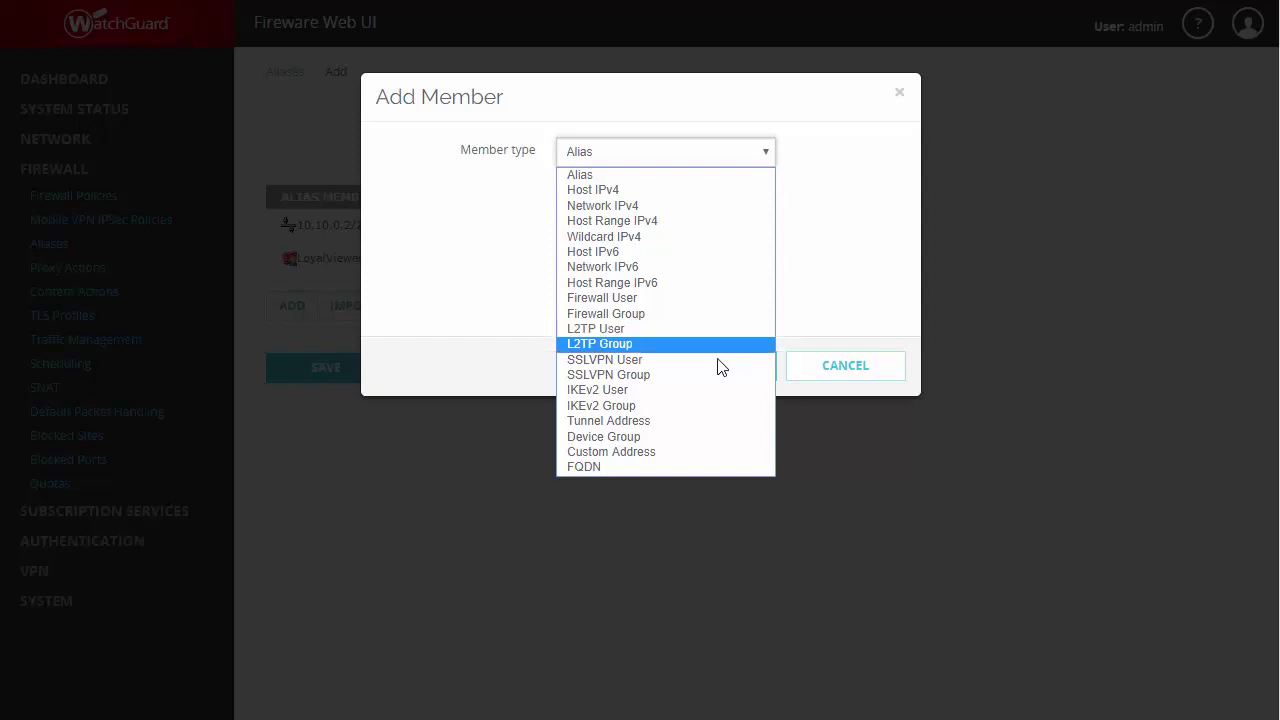
click(671, 466)
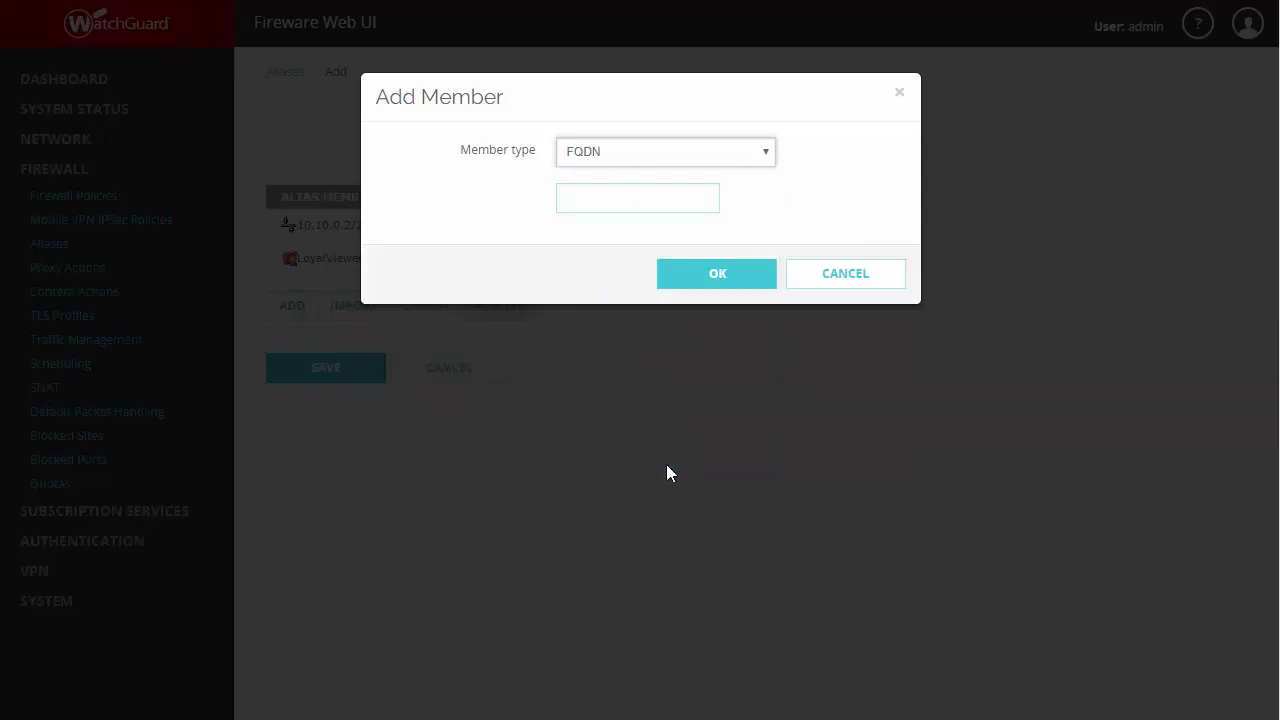
click(601, 204)
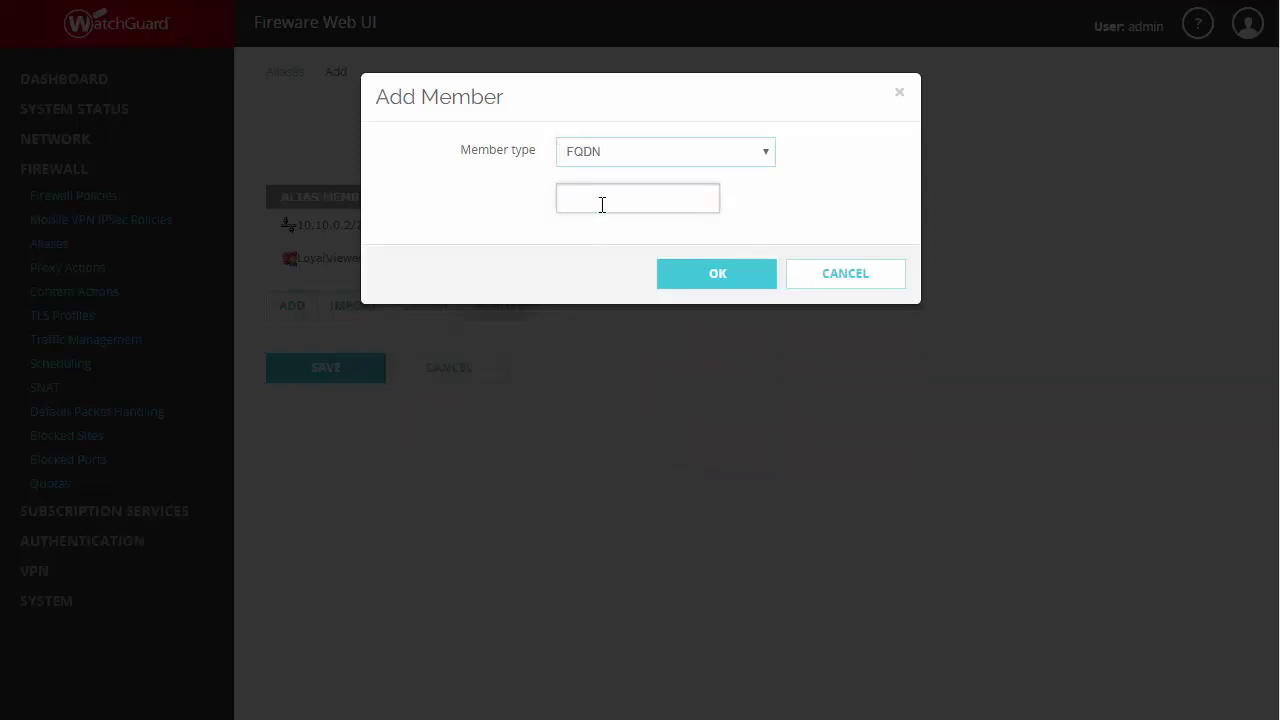
text(anthony-firewalls.local)
click(706, 285)
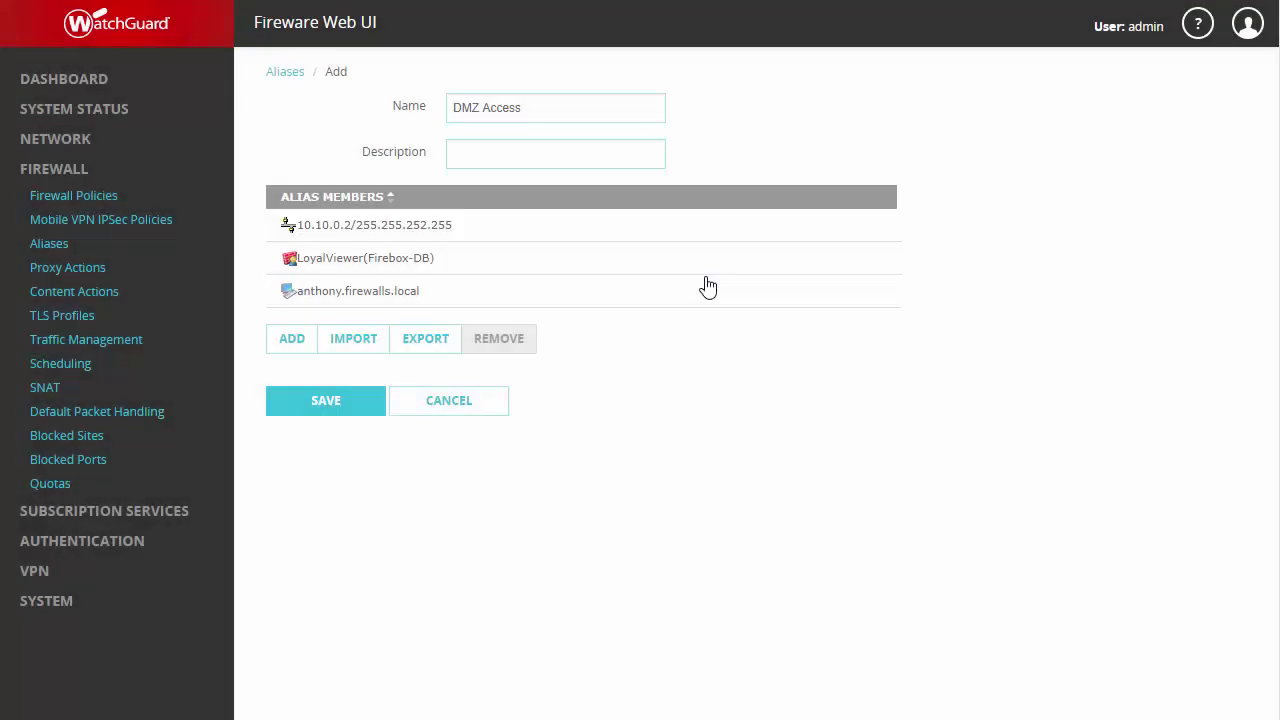
click(430, 345)
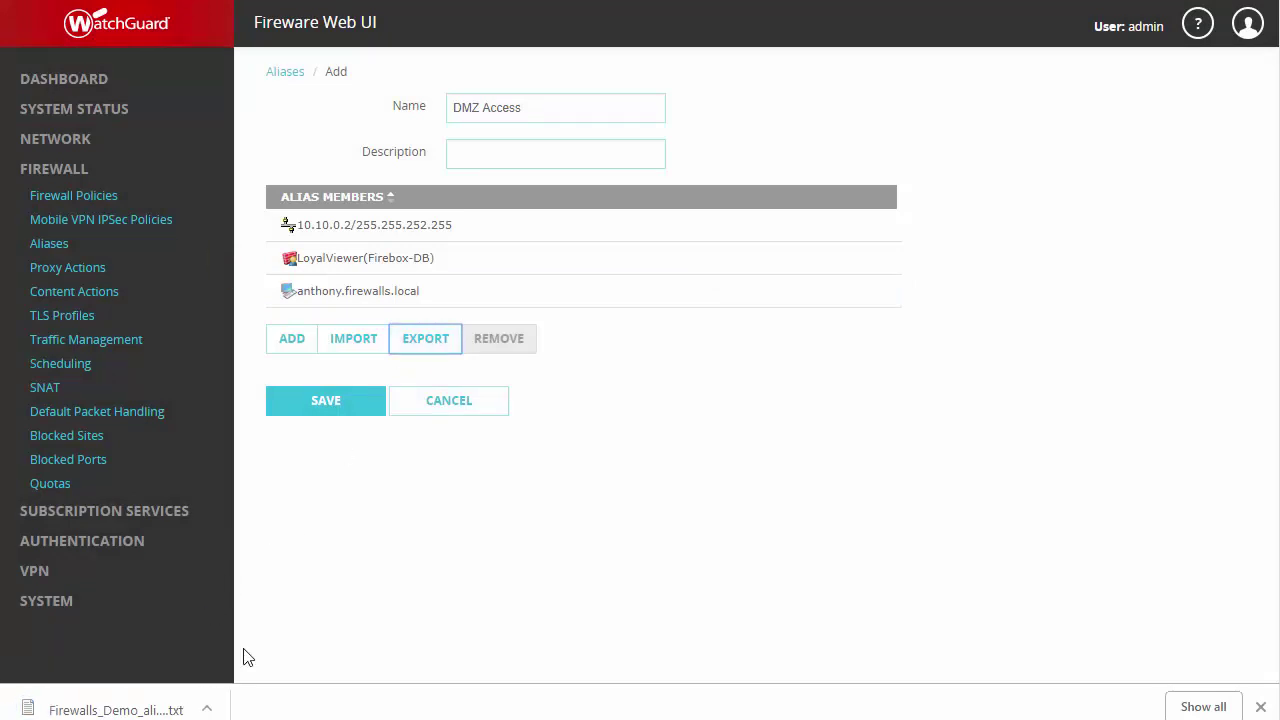
click(208, 712)
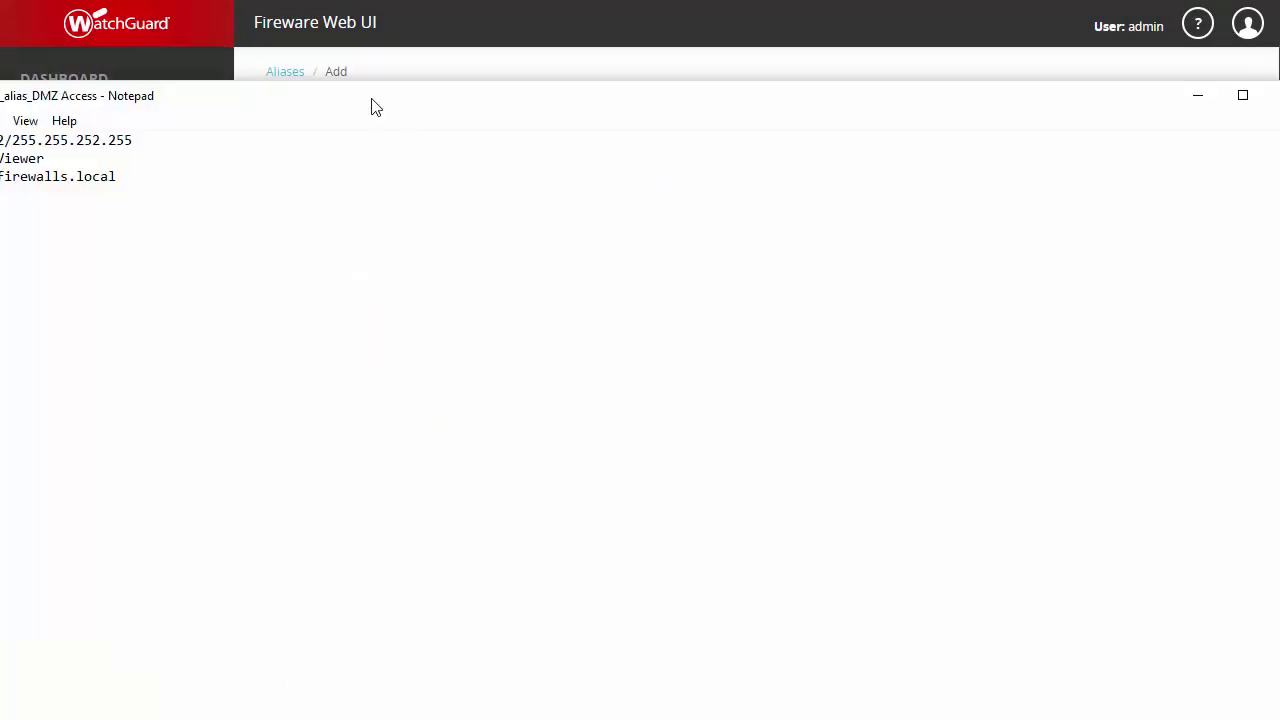
drag(368, 106, 562, 131)
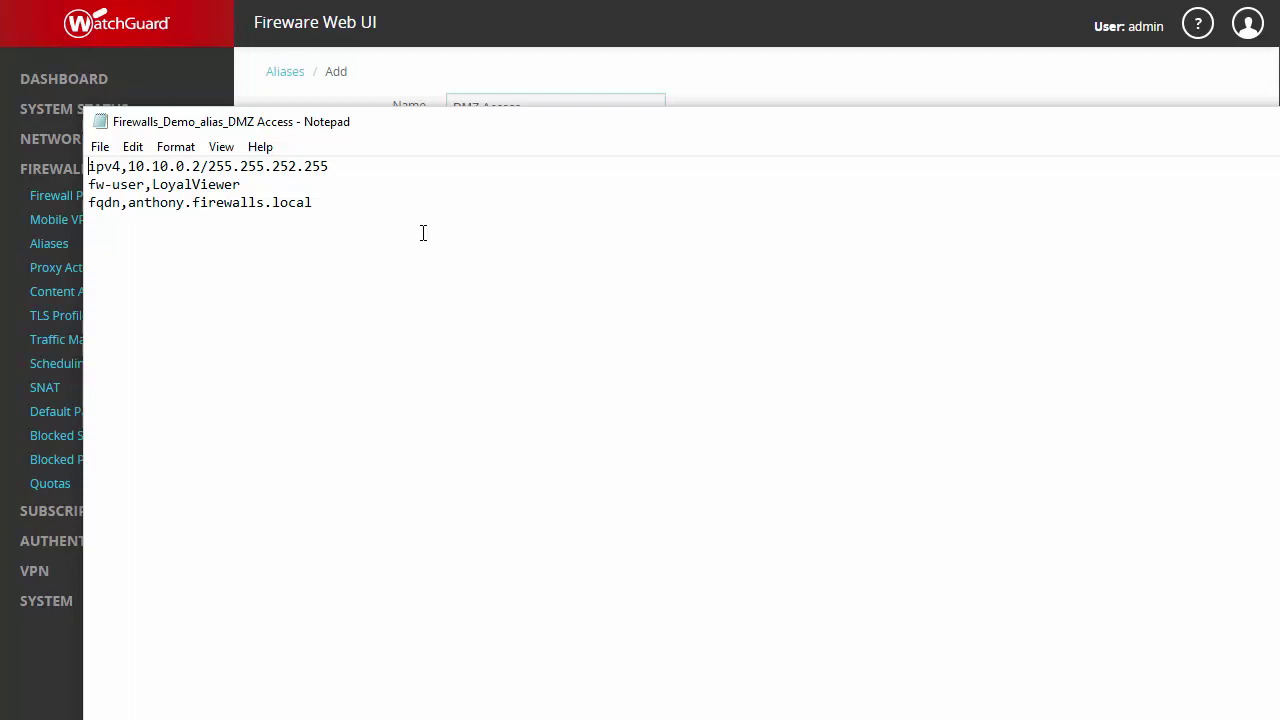
key(alt+F4)
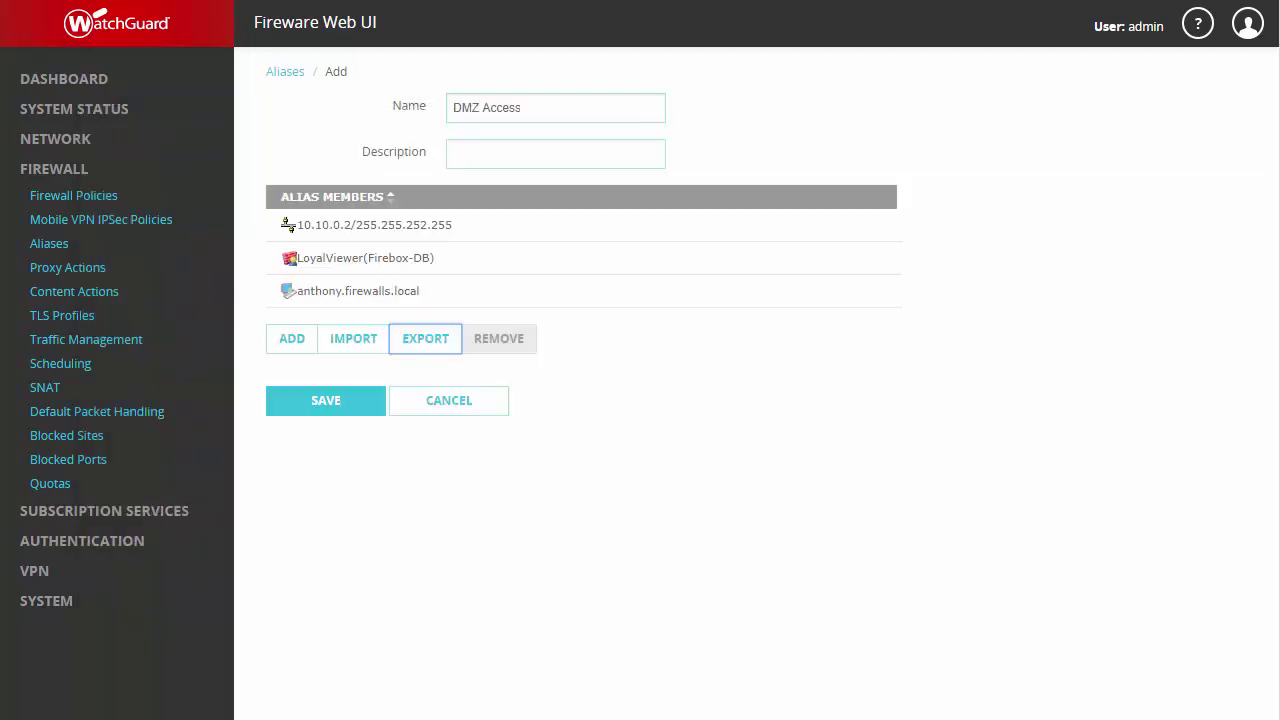
- Cancel the member import option and save the DMZ Access alias
click(366, 350)
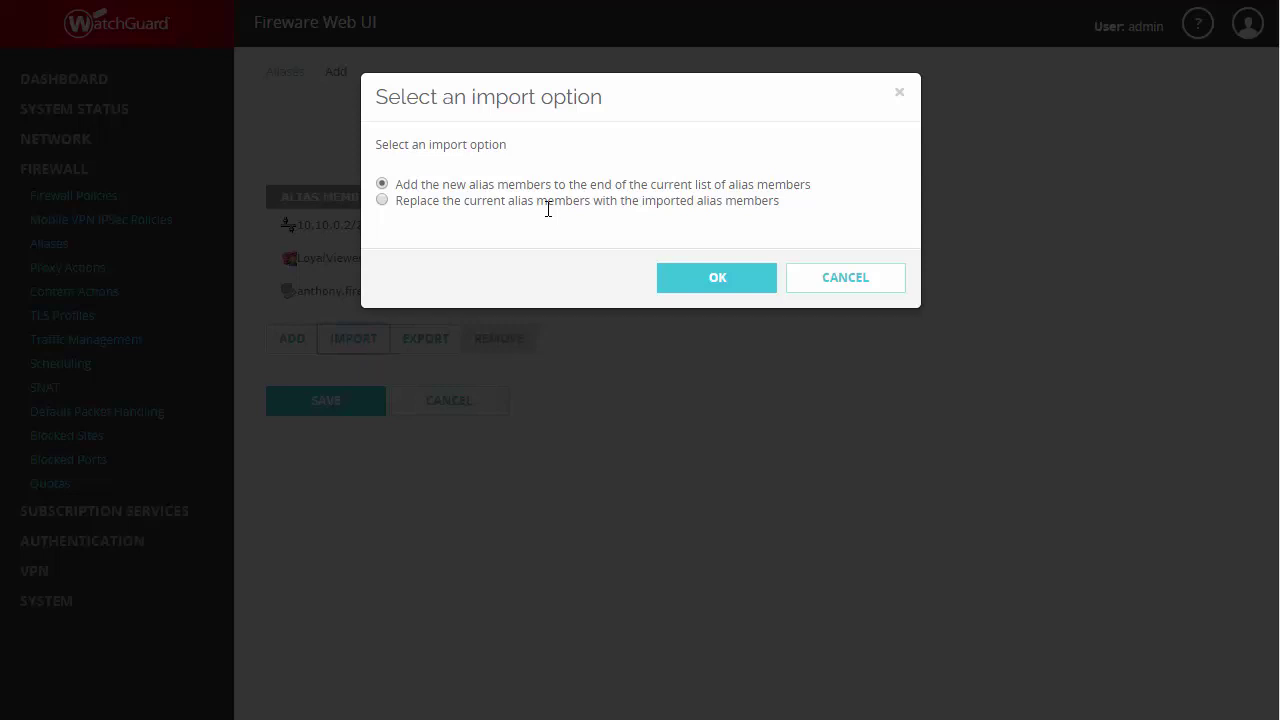
click(836, 285)
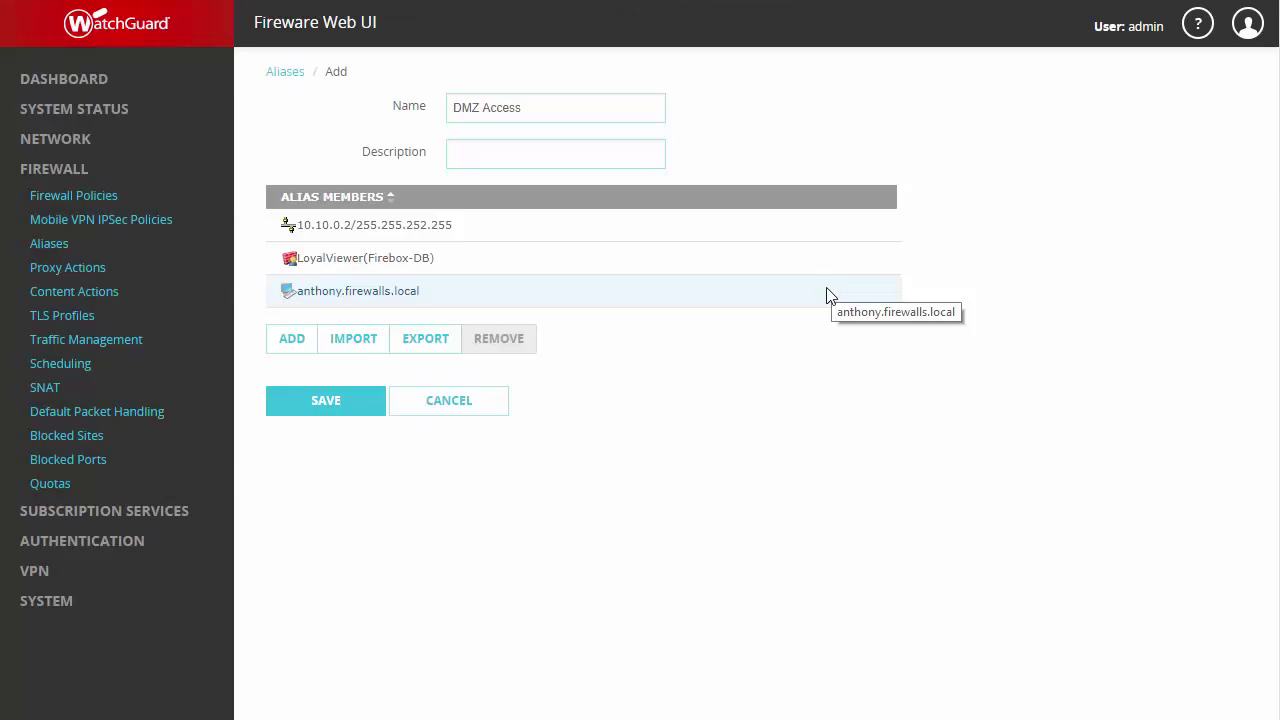
click(338, 410)
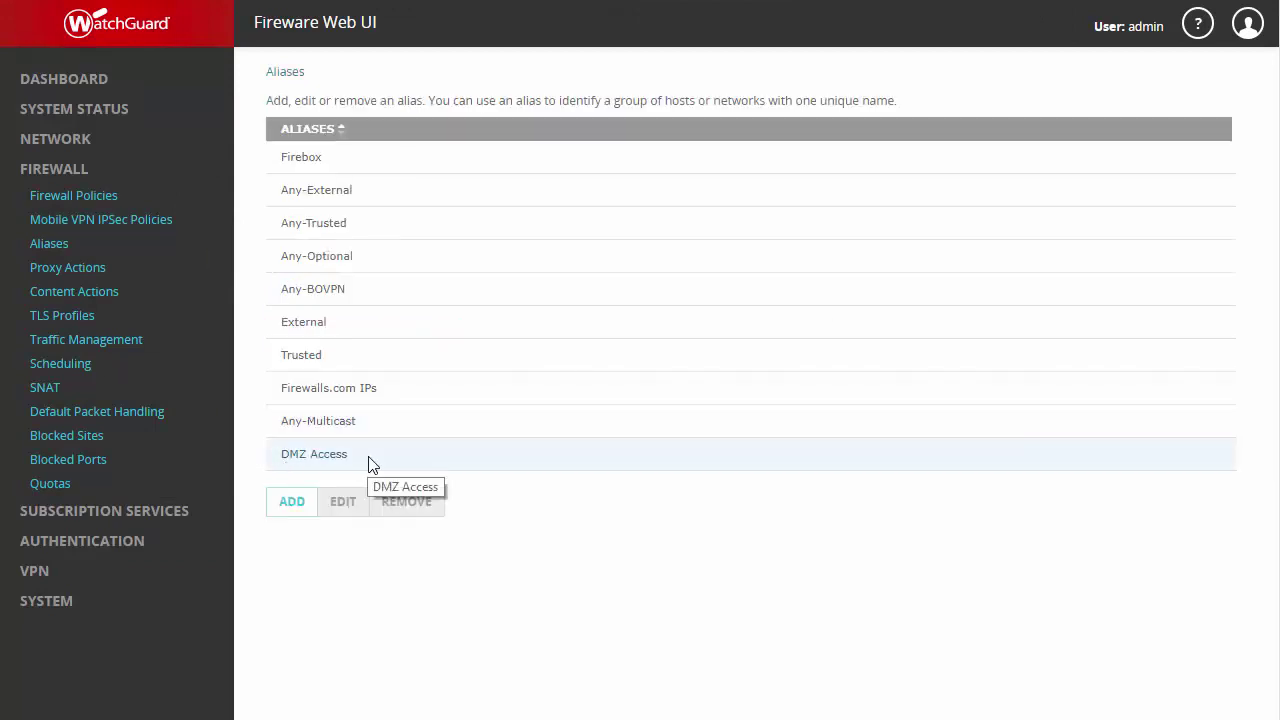
- Add a new SSH packet-filter policy (TCP port 22) from the Firewall Policies page
click(75, 198)
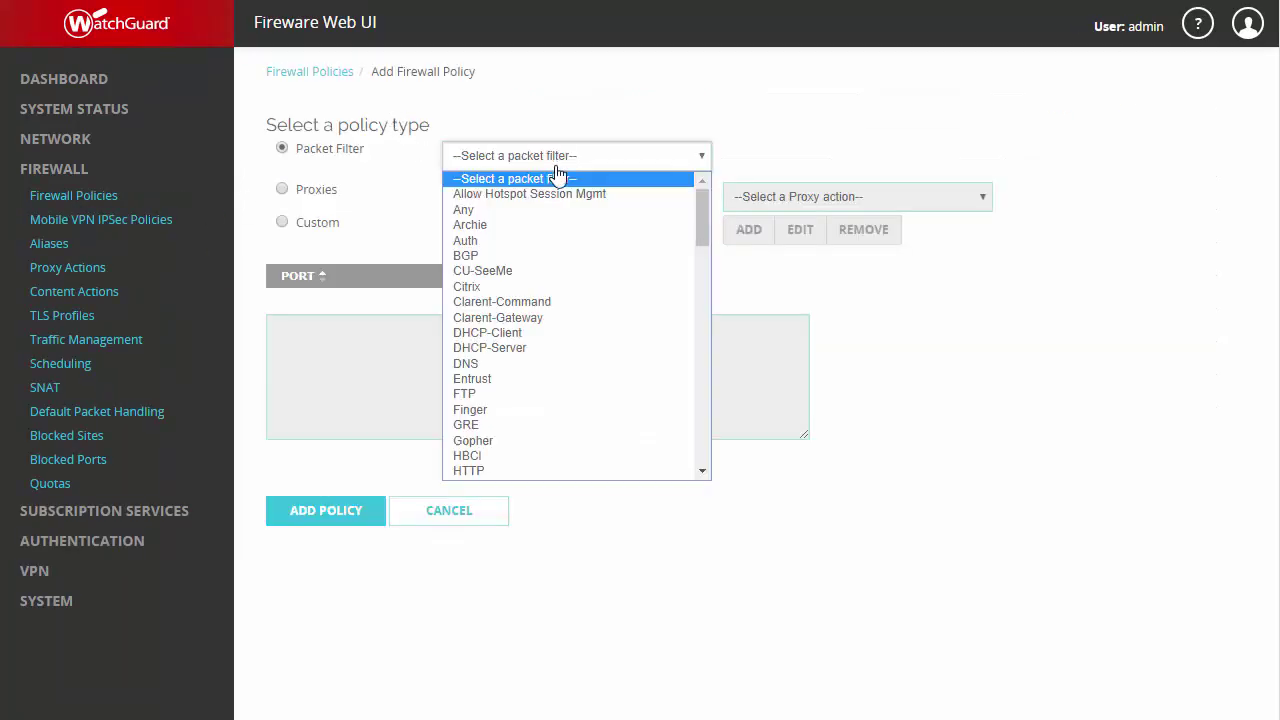
key(s)
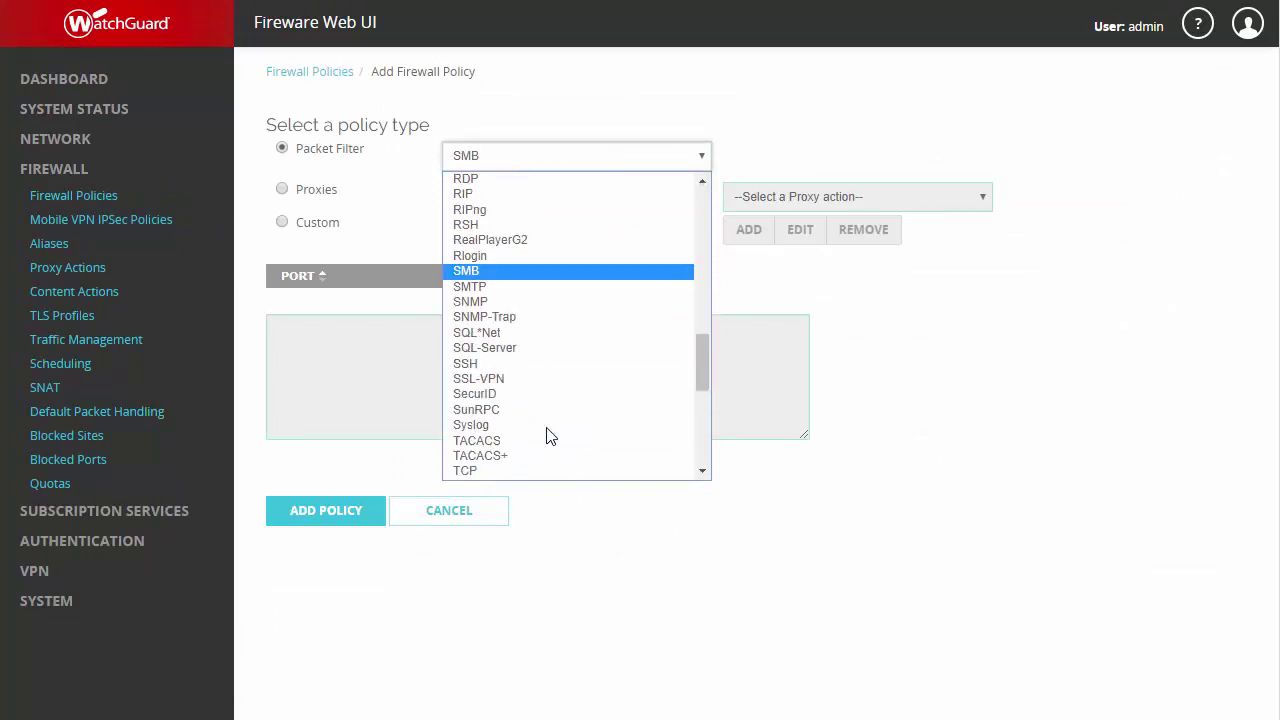
click(522, 365)
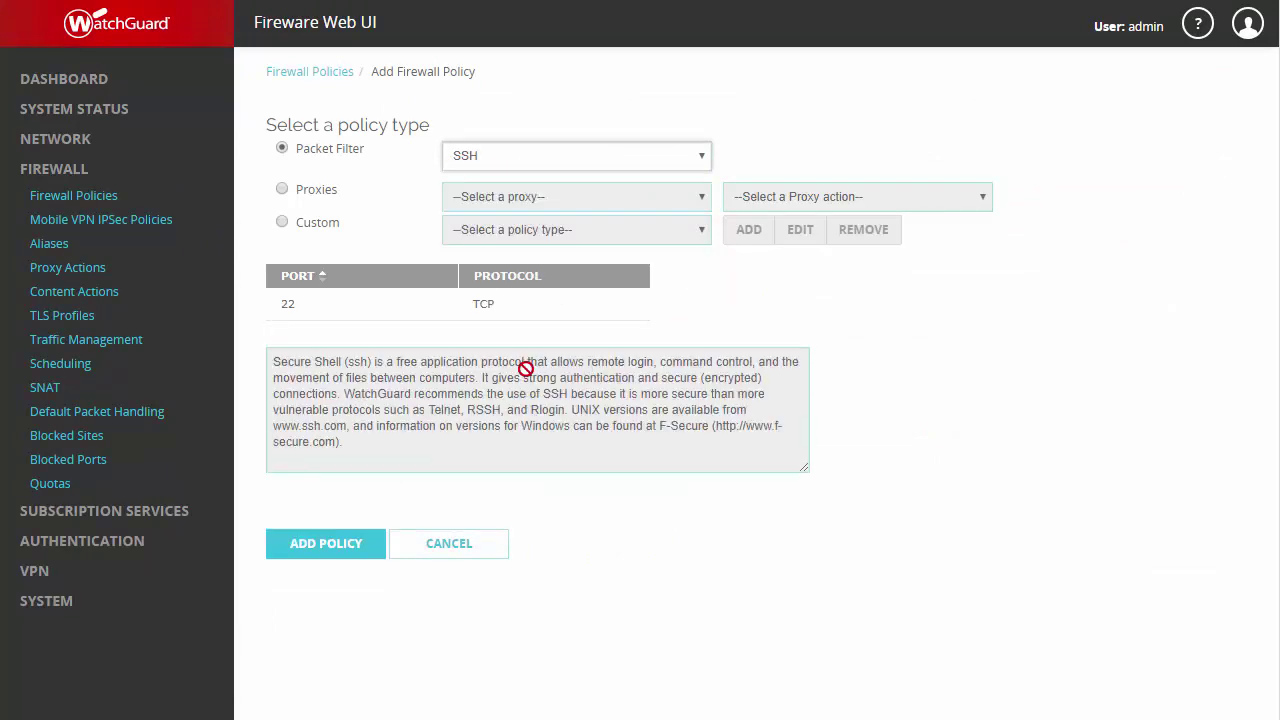
click(290, 542)
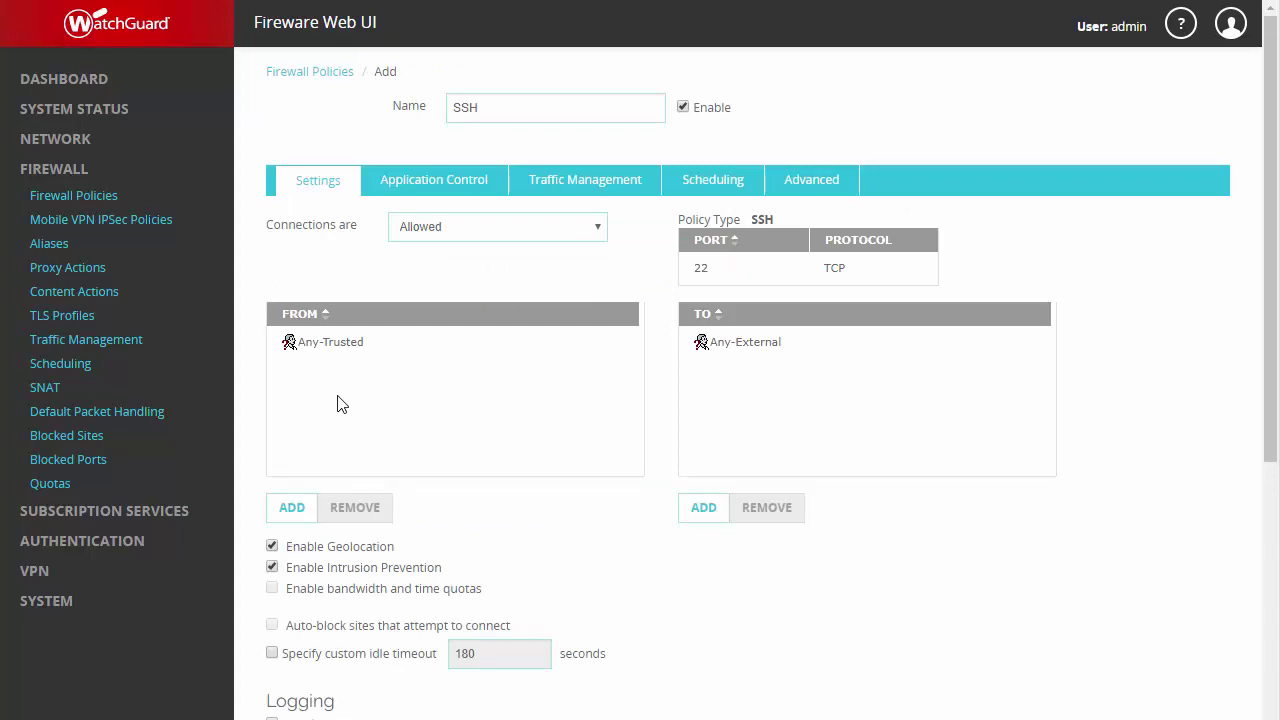
- Replace the policy's Any-Trusted source with the DMZ Access alias
click(360, 350)
click(345, 510)
click(282, 505)
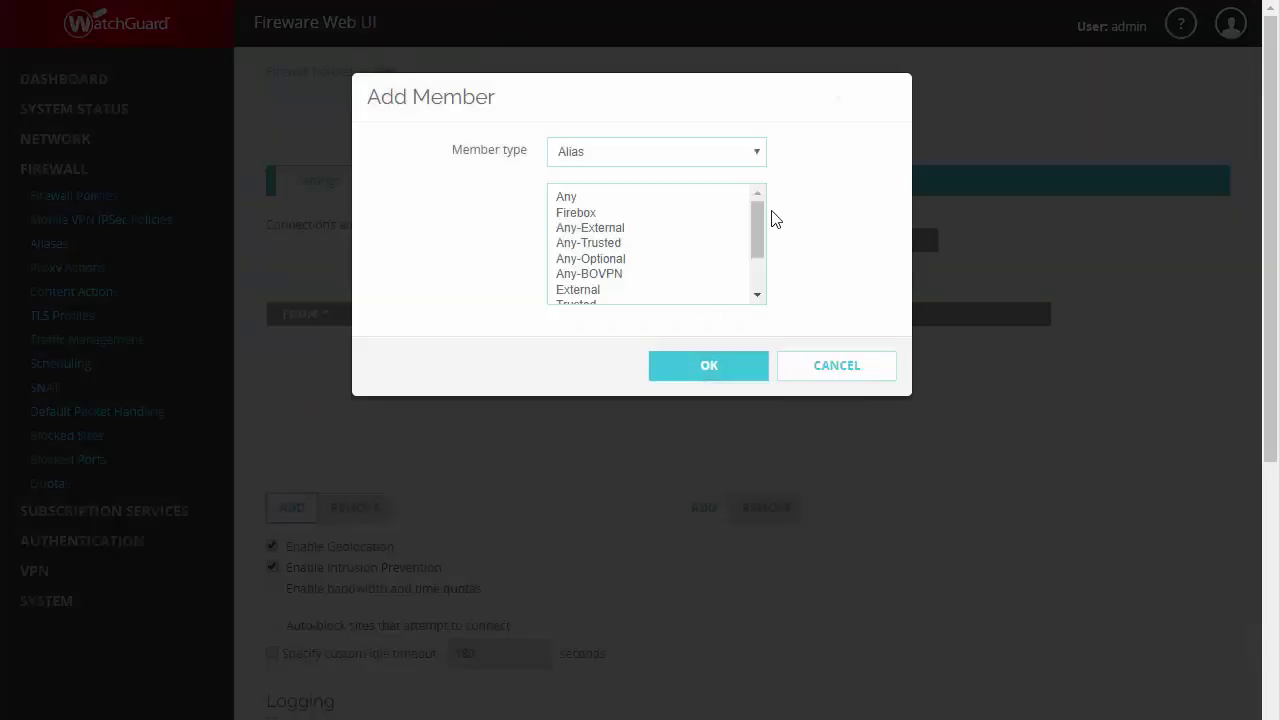
scroll(708, 240, down, 1)
scroll(708, 240, down, 1)
click(603, 294)
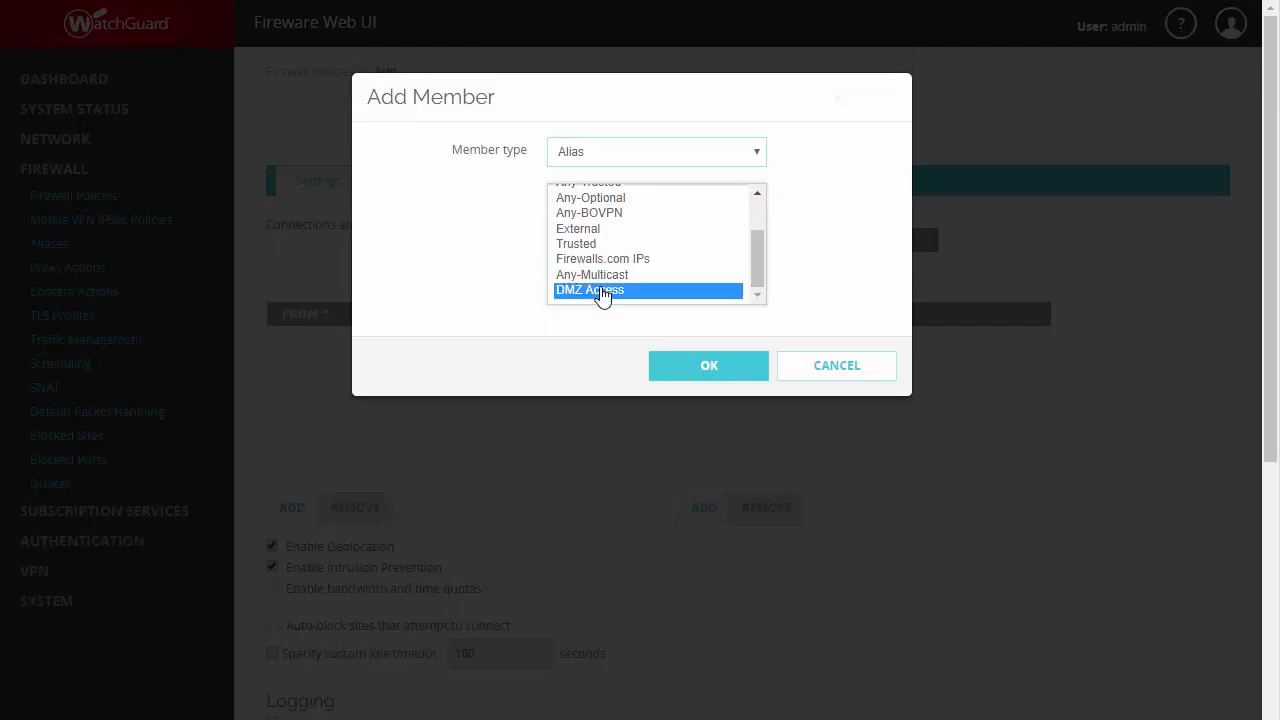
click(671, 362)
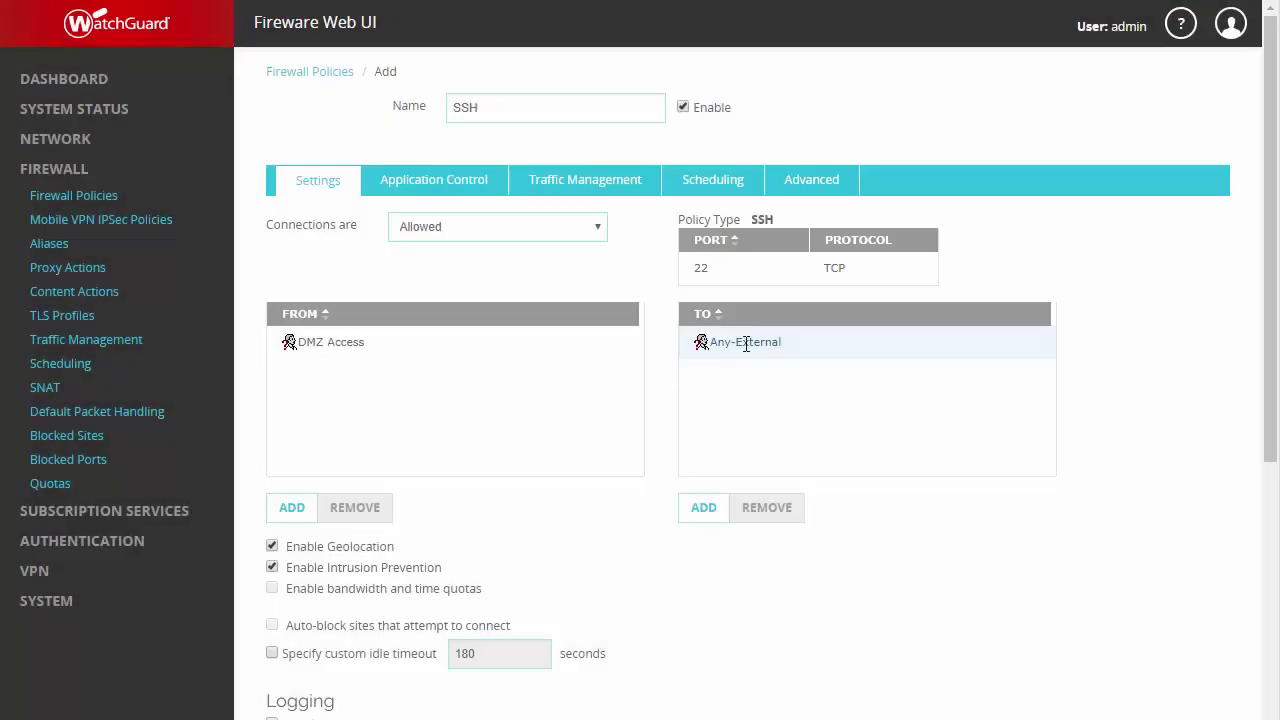
- Replace the Any-External destination with Any-Optional and disable geolocation
click(744, 344)
click(766, 506)
click(692, 507)
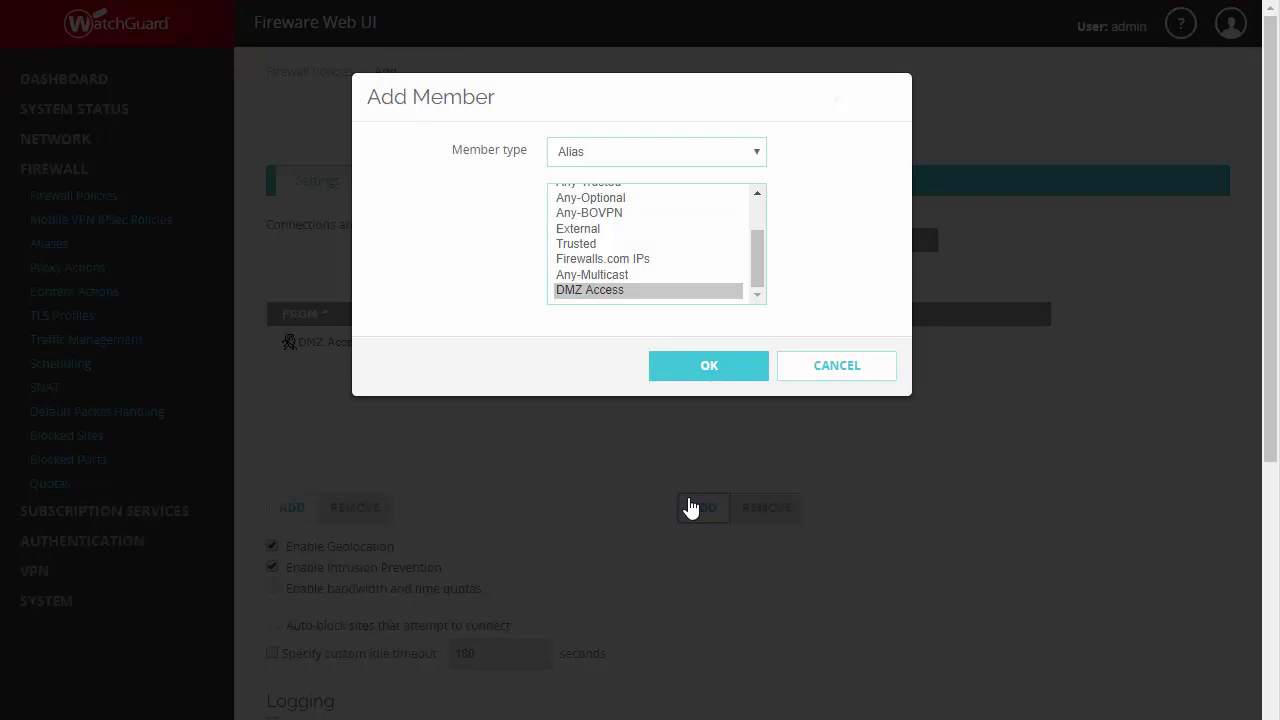
click(603, 200)
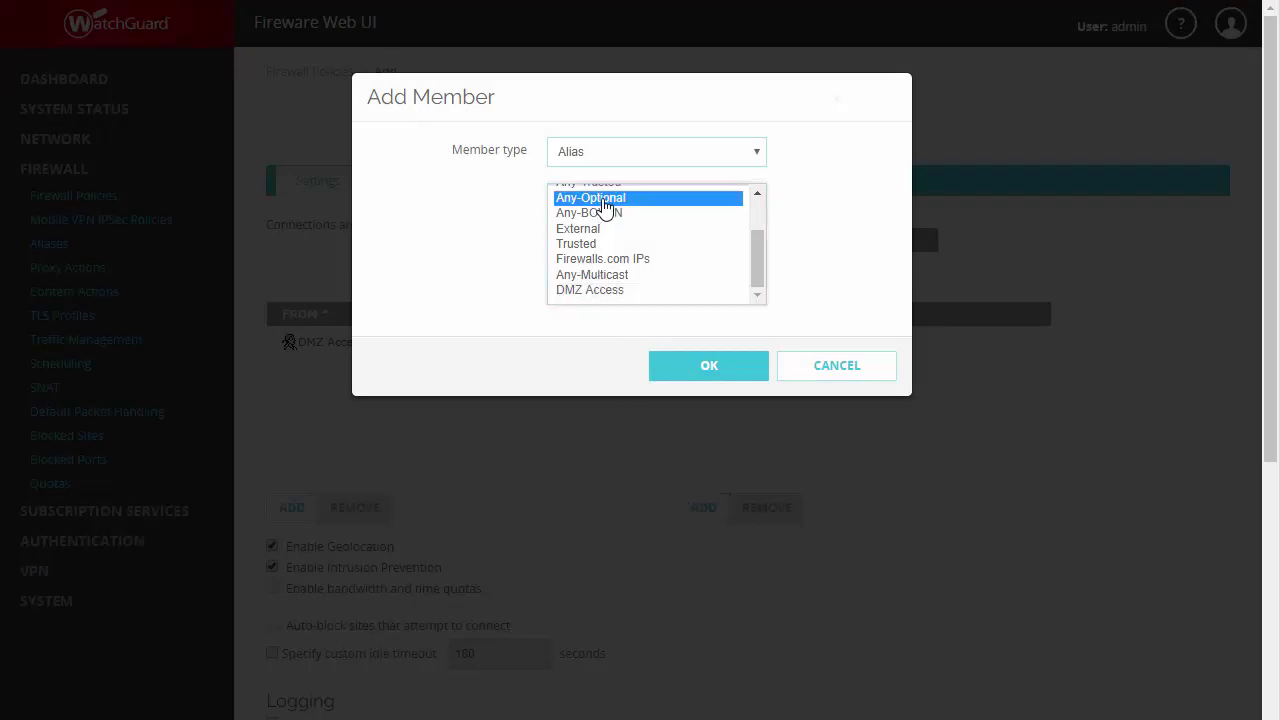
click(686, 378)
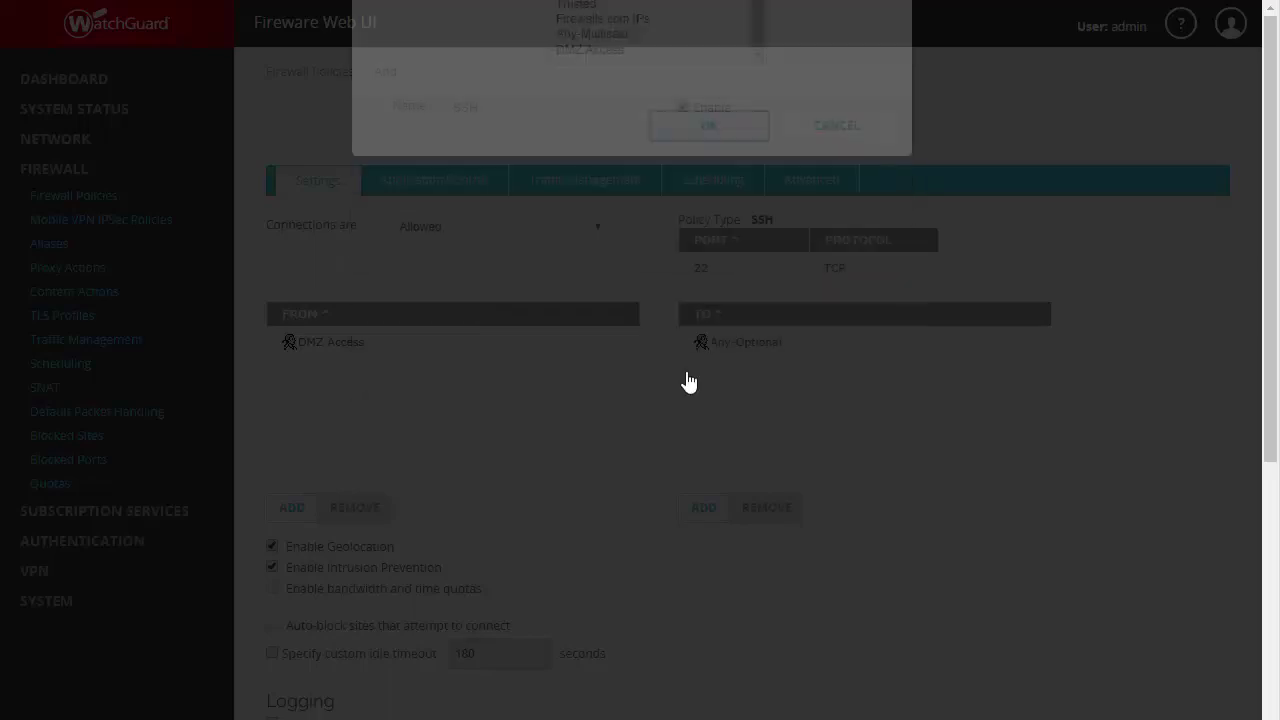
click(272, 547)
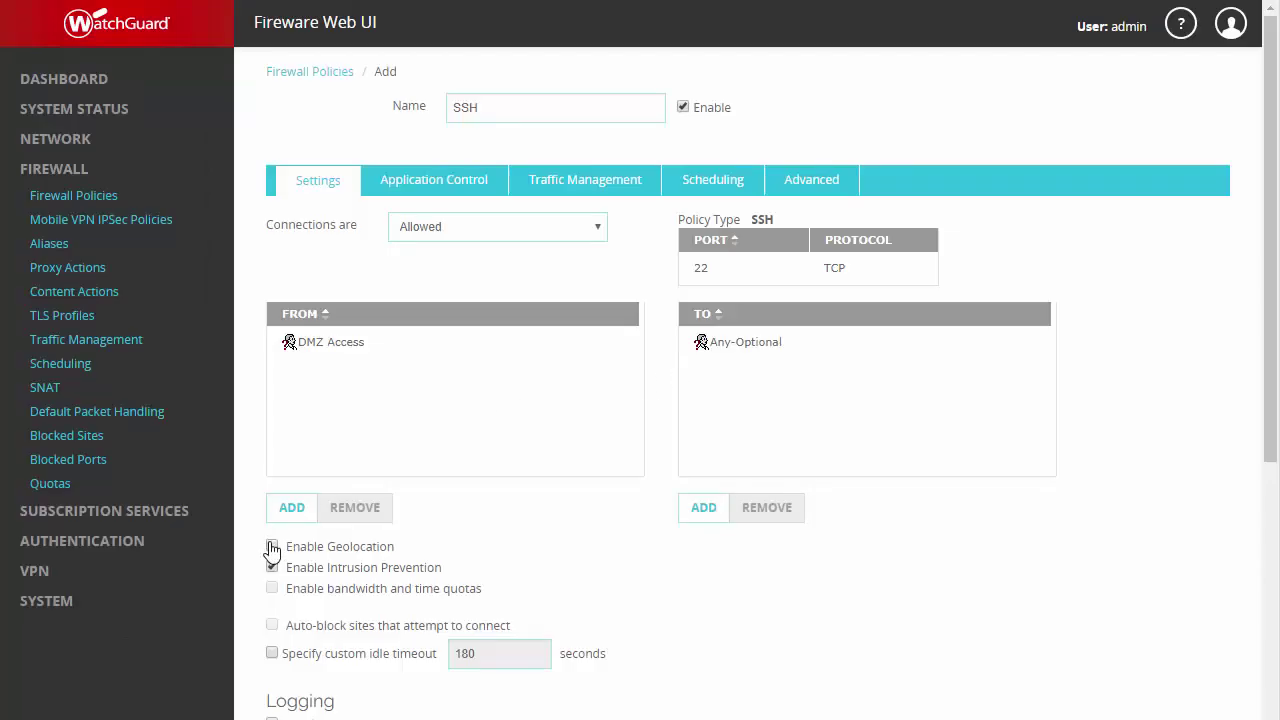
- Enable 'Send a log message' under Logging and save the SSH policy
scroll(272, 549, down, 1)
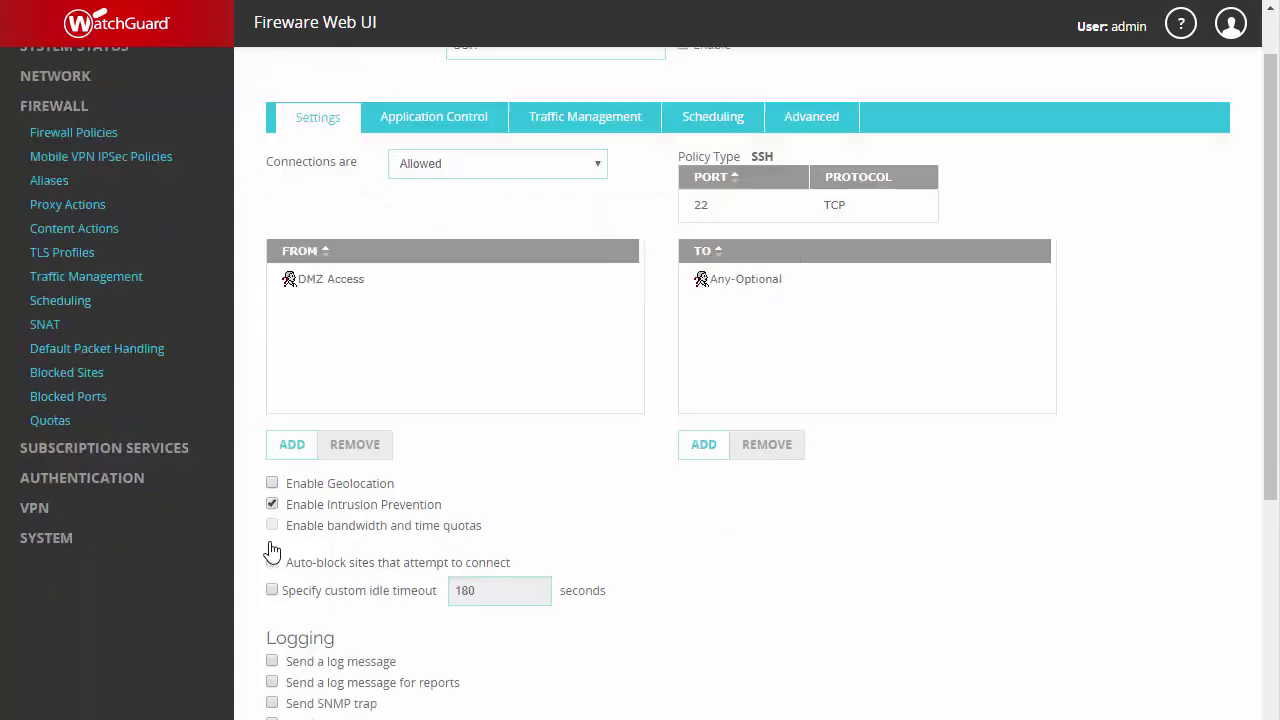
click(273, 625)
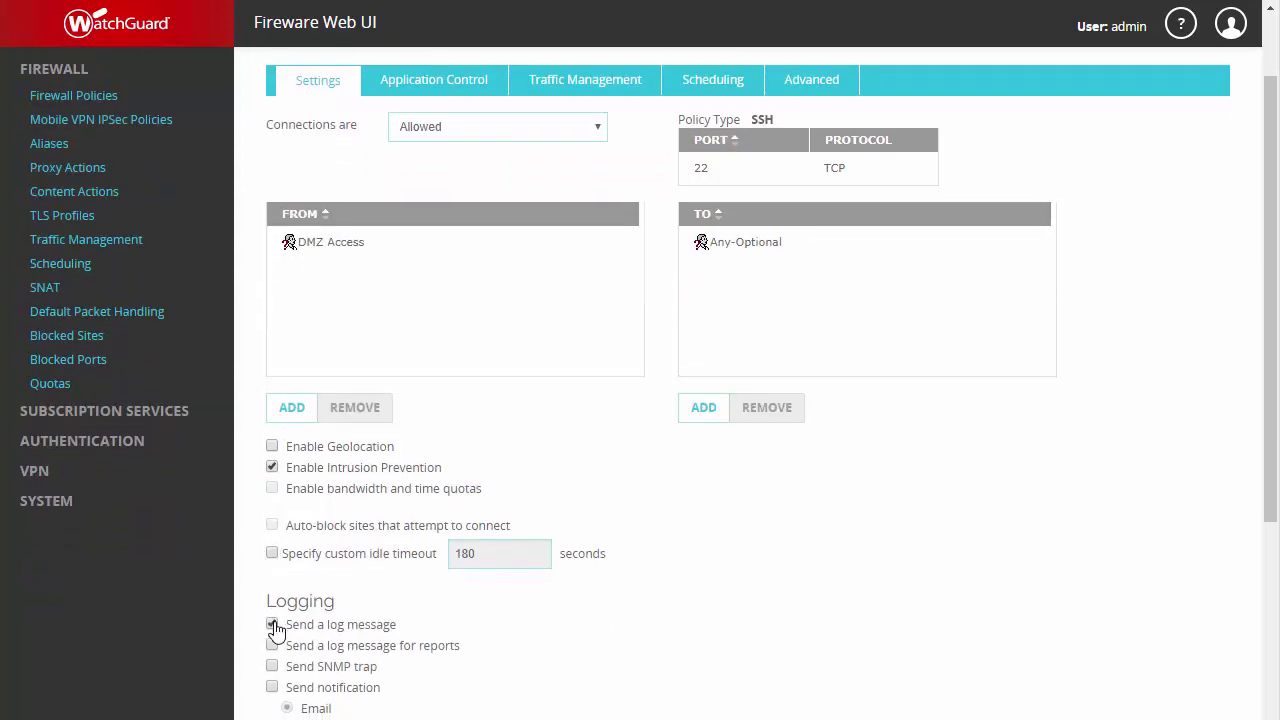
scroll(275, 629, down, 3)
click(325, 668)
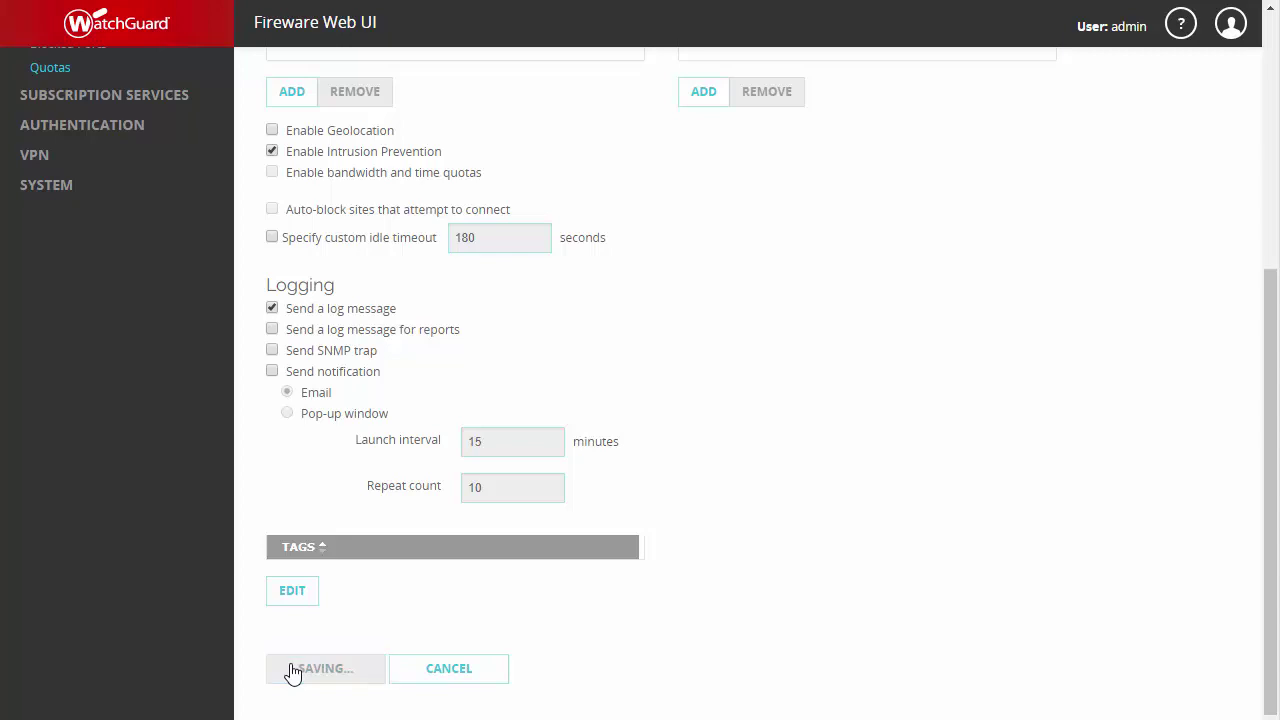